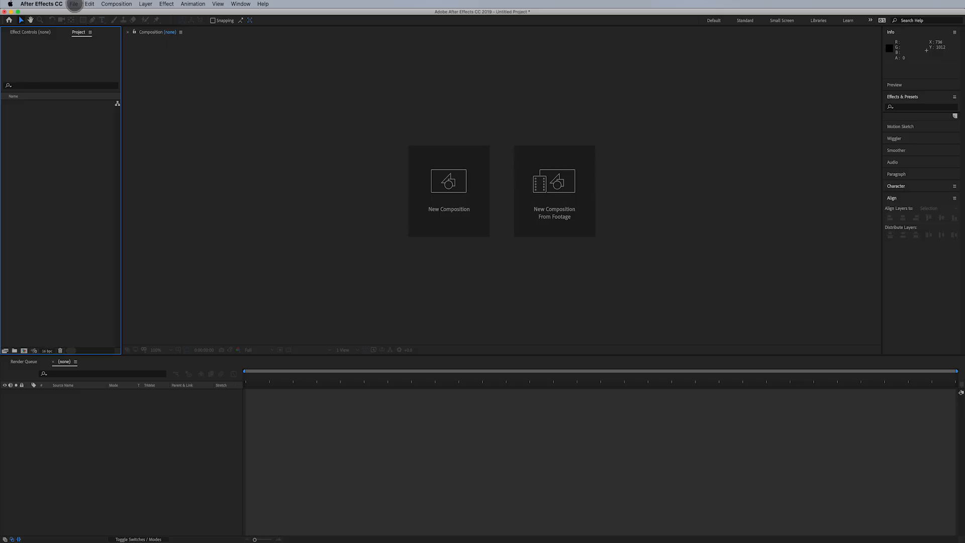
Step: Start a new project
left_click(74, 4)
mouse_move(106, 13)
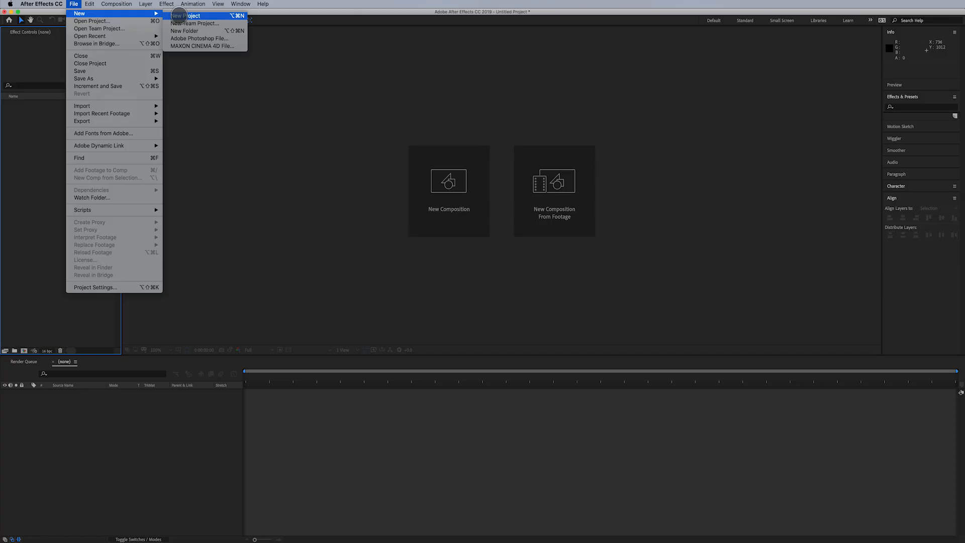
left_click(176, 16)
left_click(453, 290)
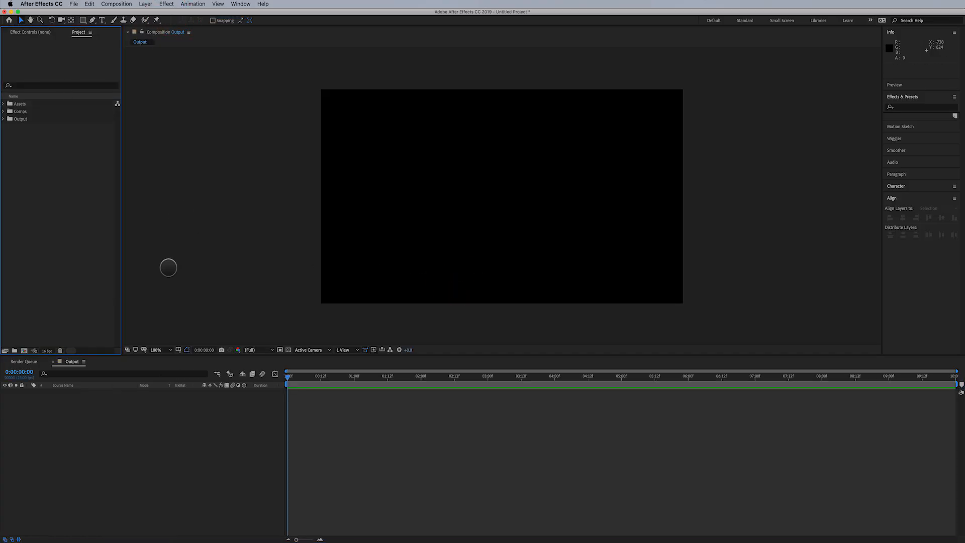
Step: Open the Output composition's settings and set its background color to near-black #141212
left_click(134, 404)
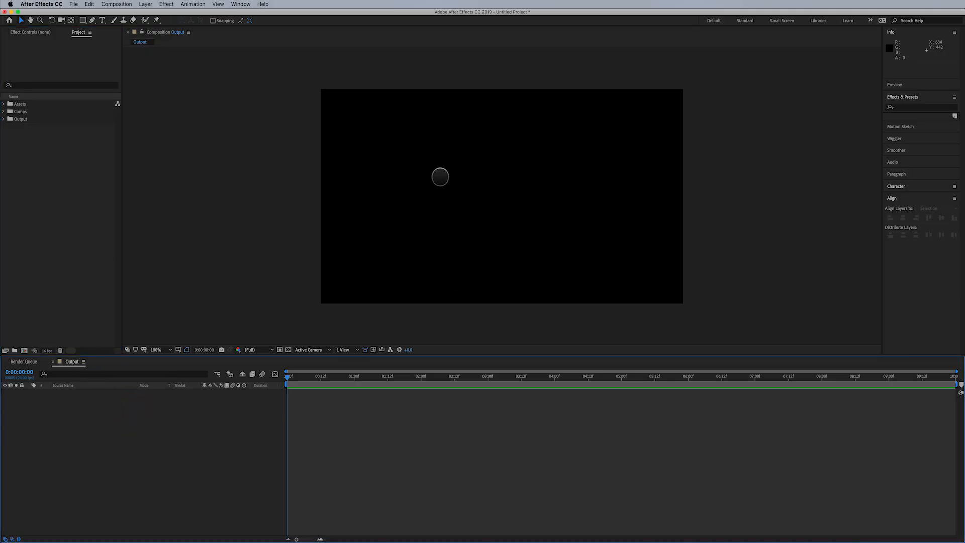
key("super+k")
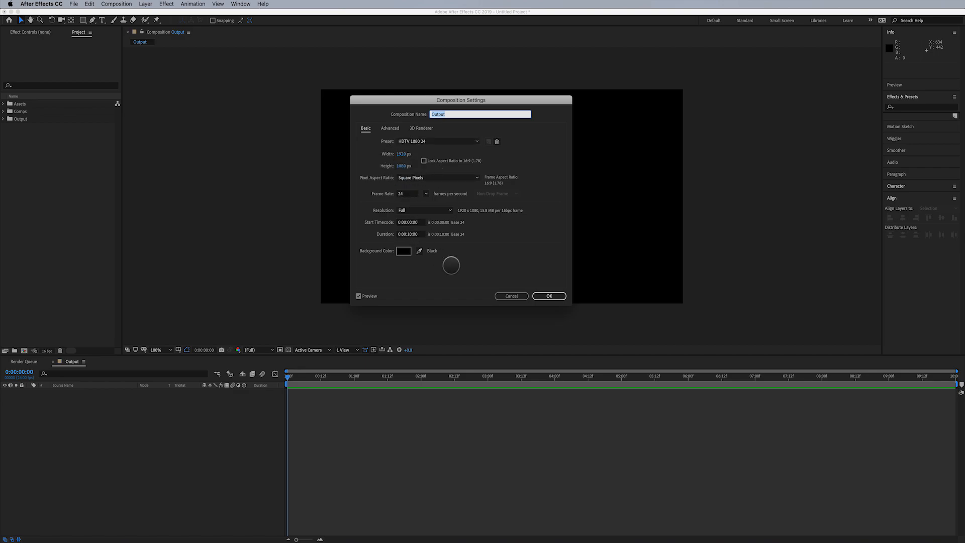
left_click(405, 251)
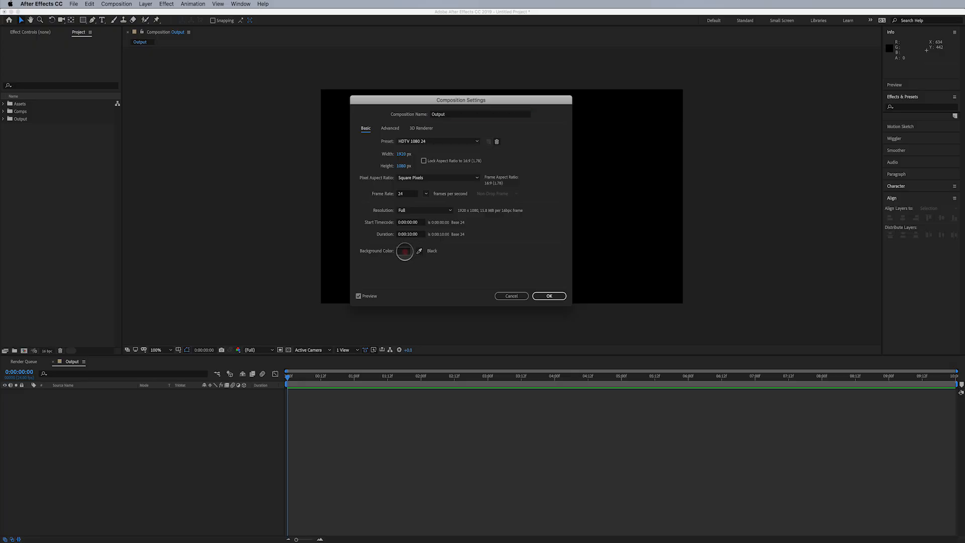
left_click(467, 356)
left_click_drag(468, 356, 466, 358)
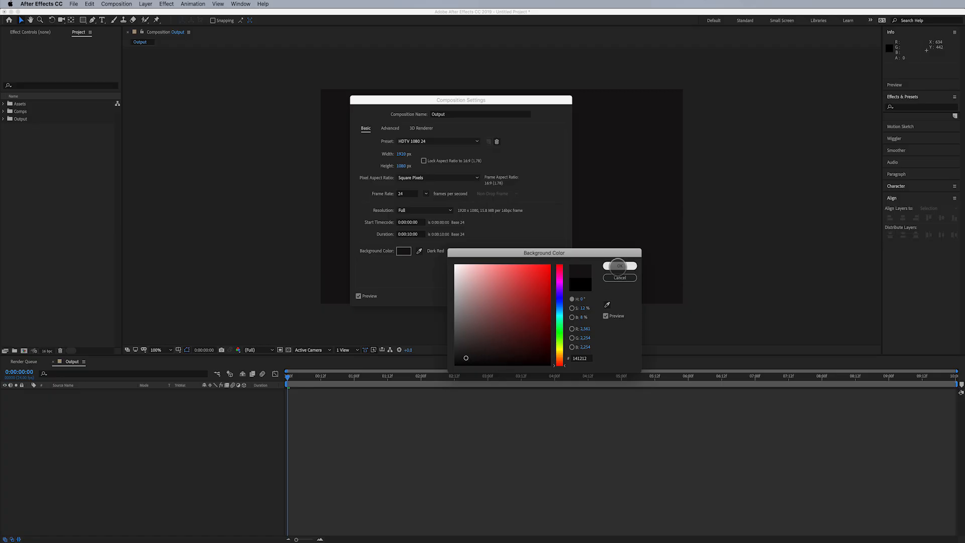
left_click(620, 266)
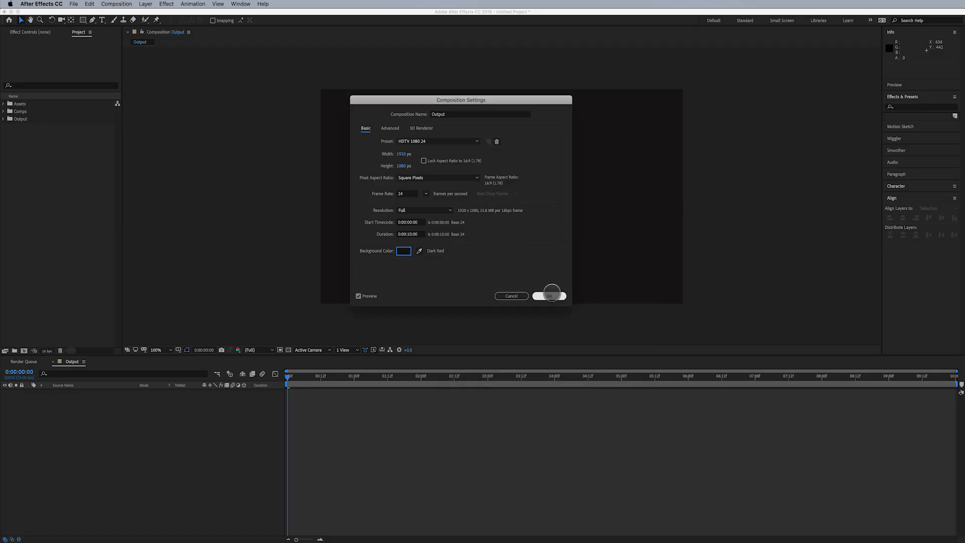
Step: Rename the composition as Typography and apply the composition settings
left_click(408, 110)
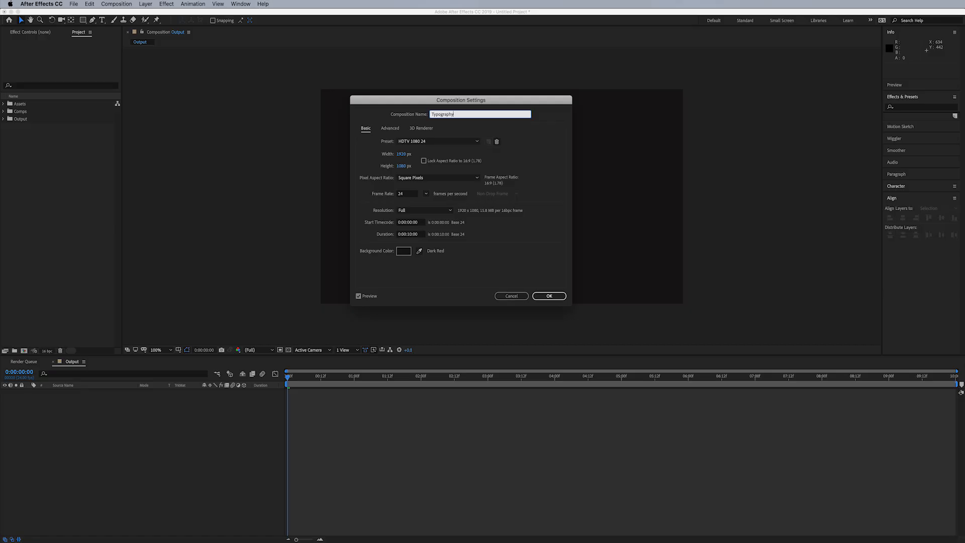
type("Typography")
left_click(550, 295)
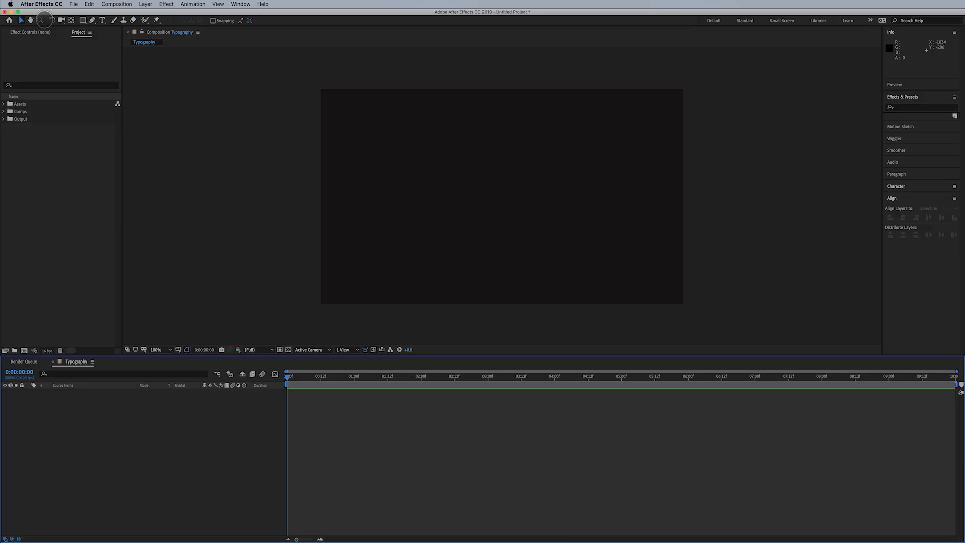
Step: Add a text layer reading "a mmasterful performance" in quotation marks and move it to about 658, 542
left_click(101, 21)
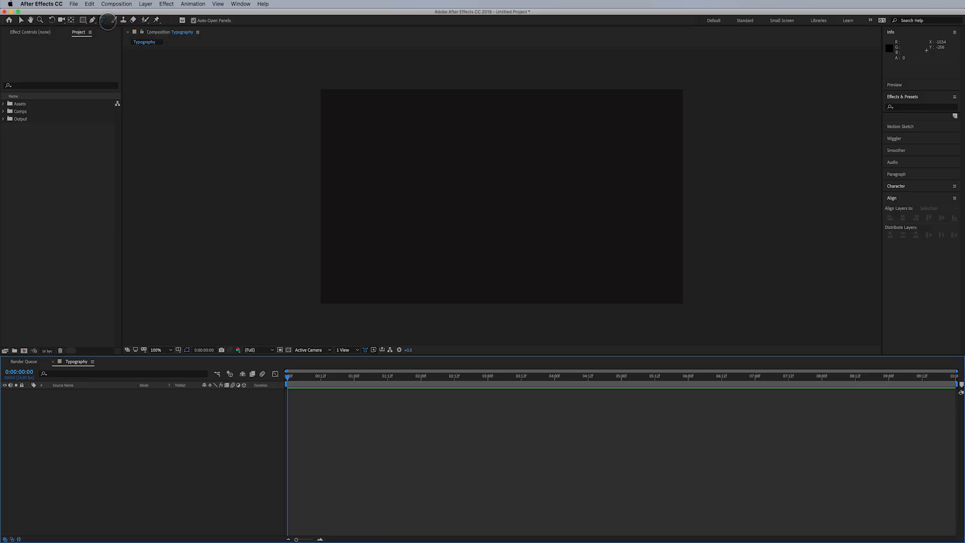
left_click_drag(101, 22, 128, 22)
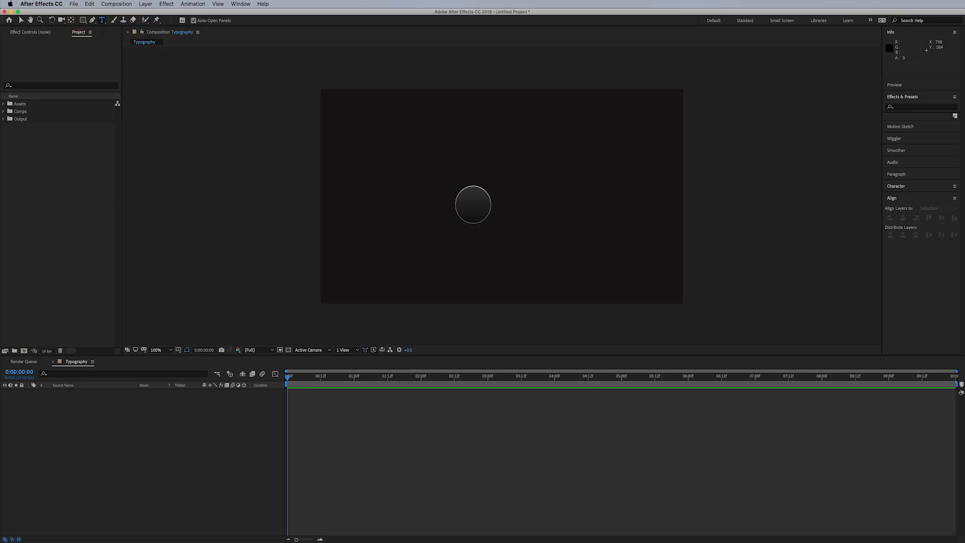
left_click(424, 181)
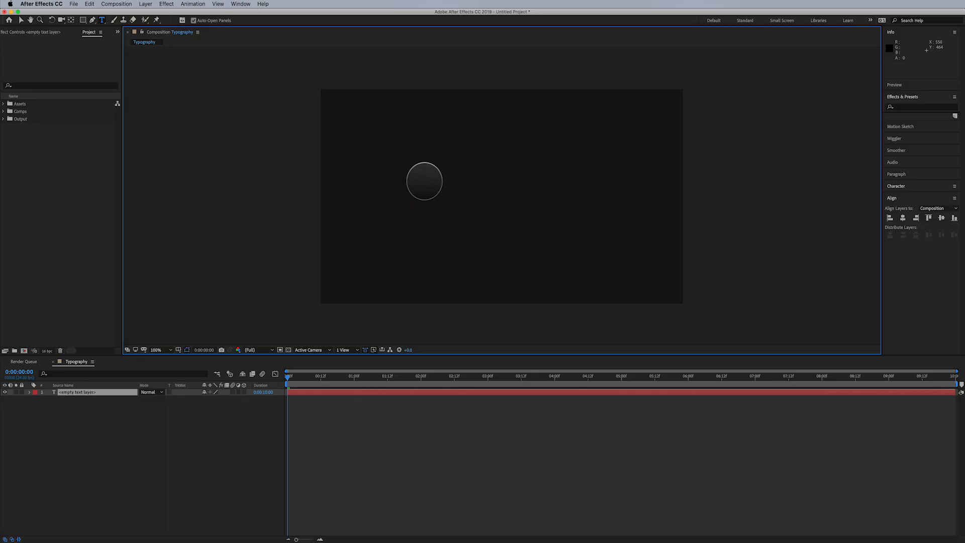
type("\"a mmasterful performance")
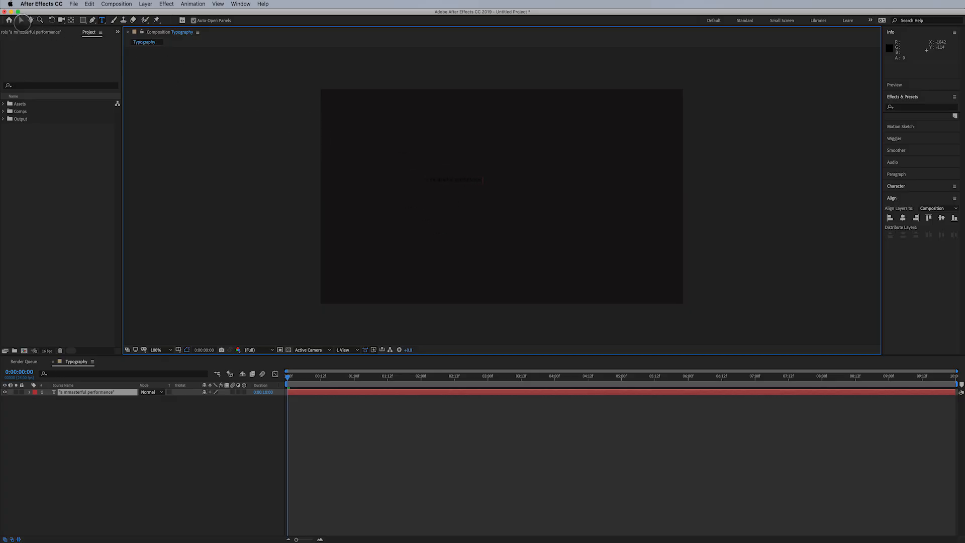
left_click(20, 20)
left_click_drag(435, 179, 455, 195)
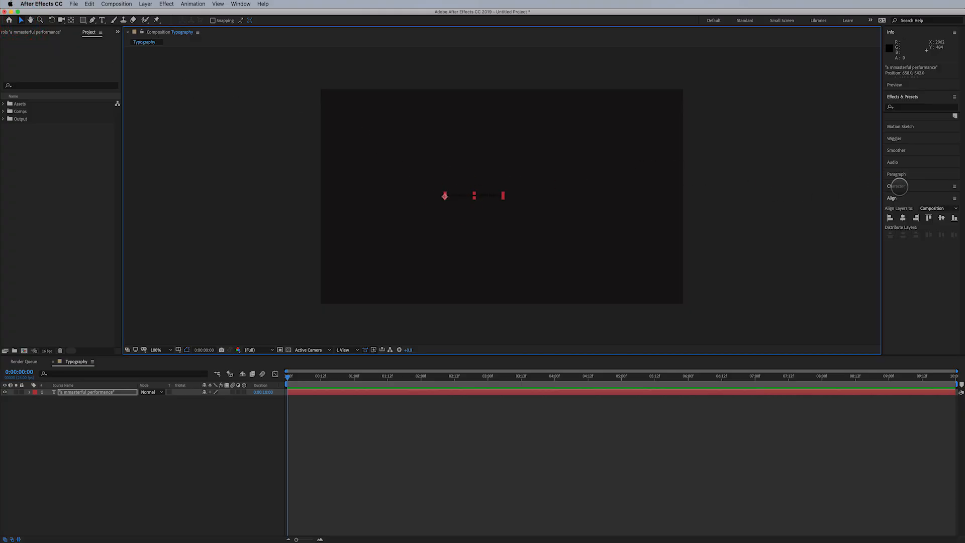
Step: Set the text layer's fill color to white and widen the character settings area
left_click(897, 186)
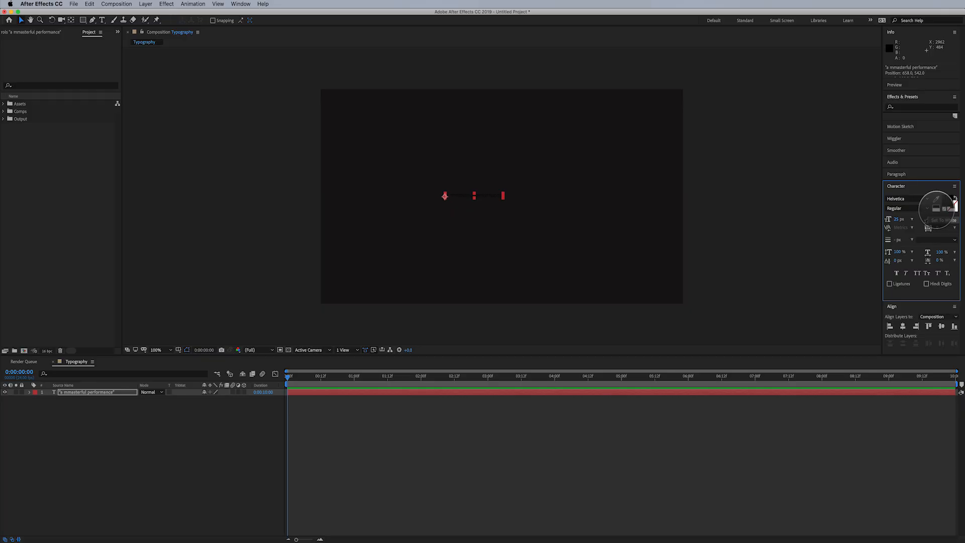
left_click(936, 207)
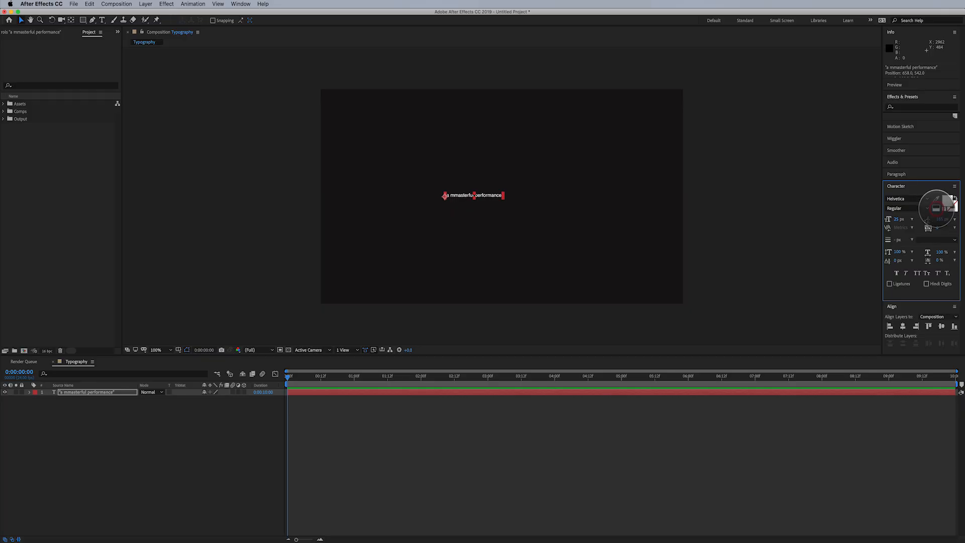
left_click_drag(882, 243, 721, 261)
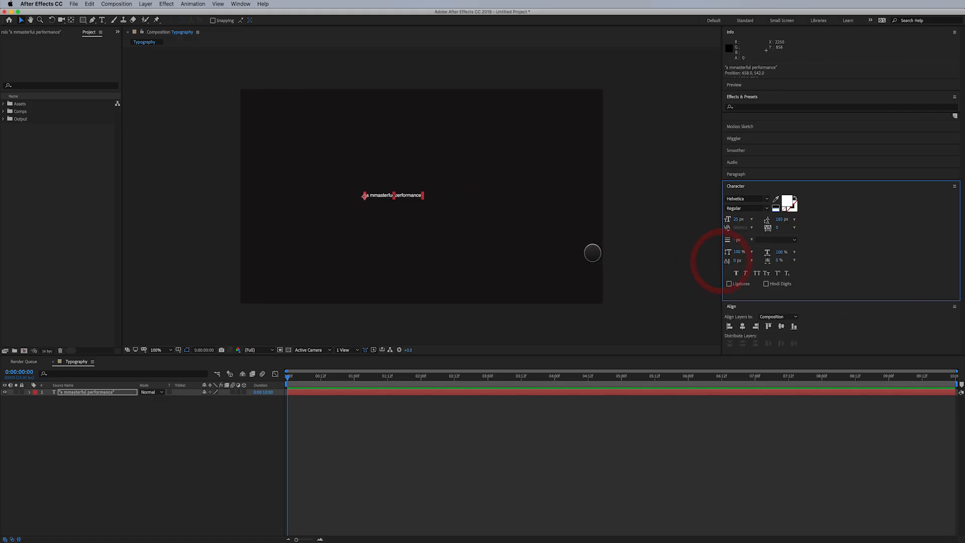
Step: Move the text layer to about 742, 538 and correct "mmasterful" to "masterful"
left_click(413, 194)
left_click_drag(413, 193, 423, 192)
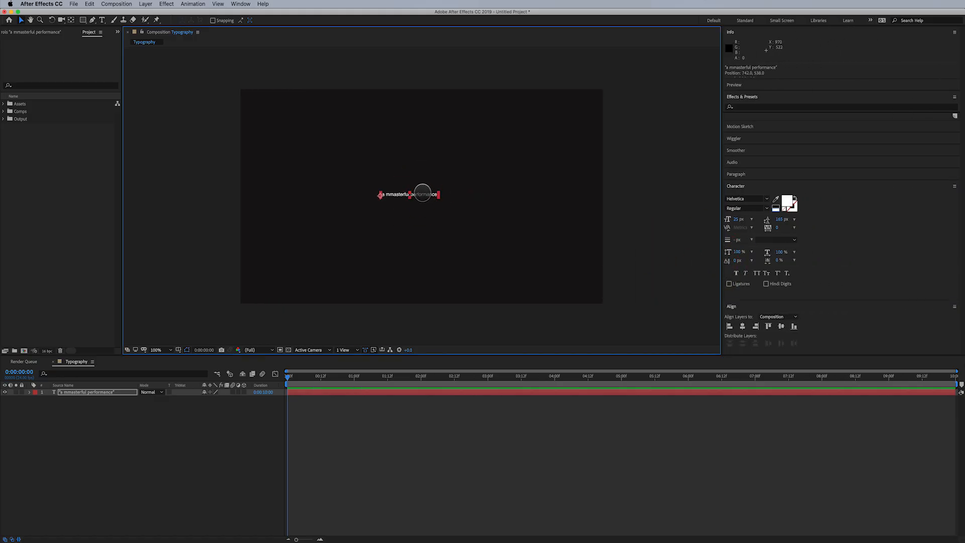
double_click(394, 193)
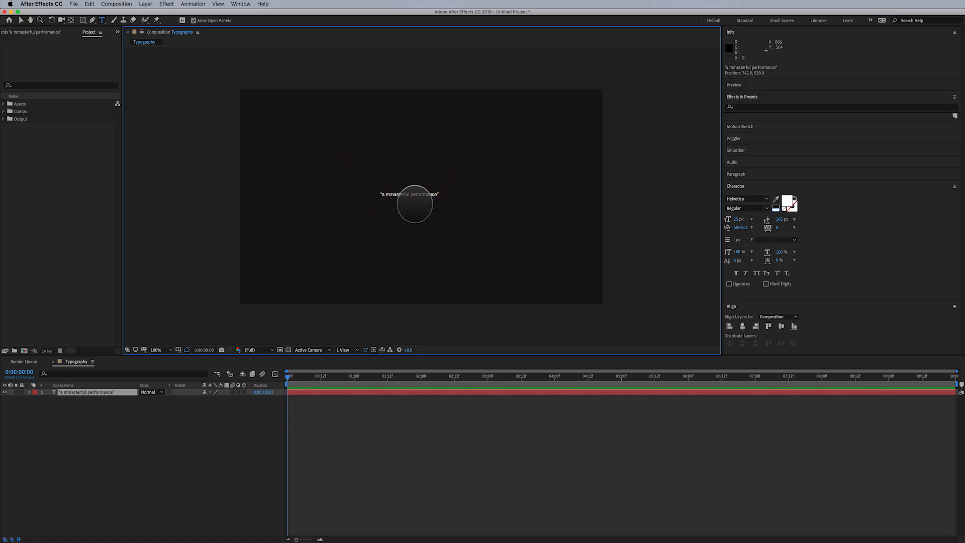
key("BackSpace")
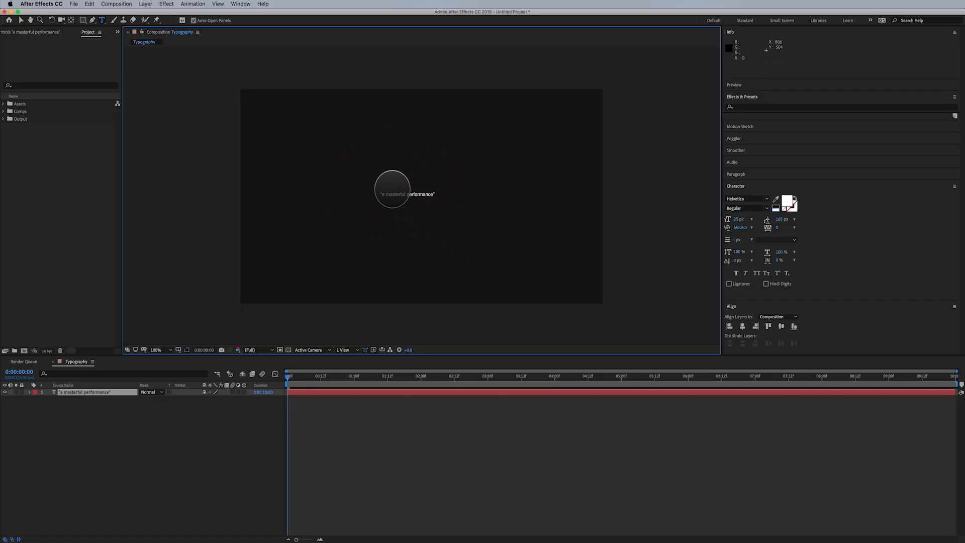
left_click(20, 20)
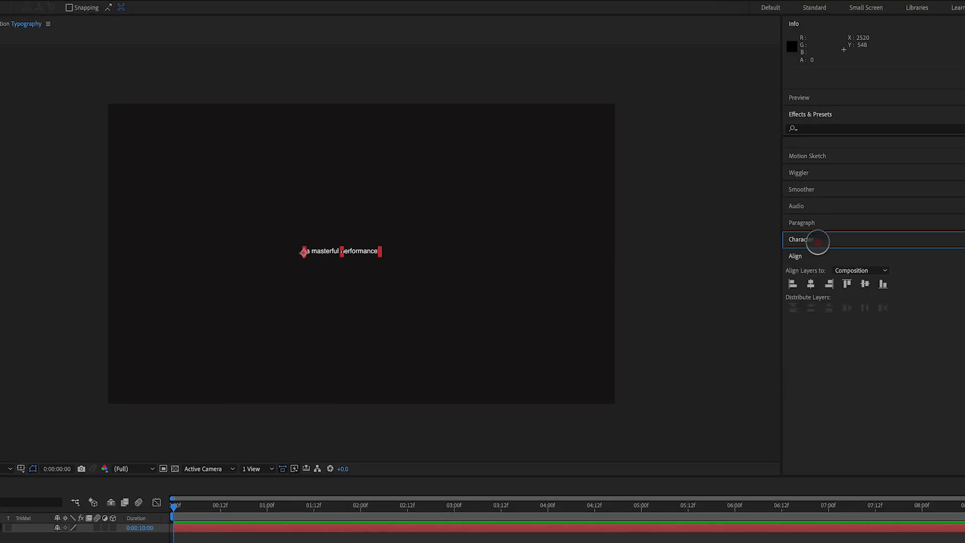
Step: Show the paragraph settings for the text layer
left_click(824, 240)
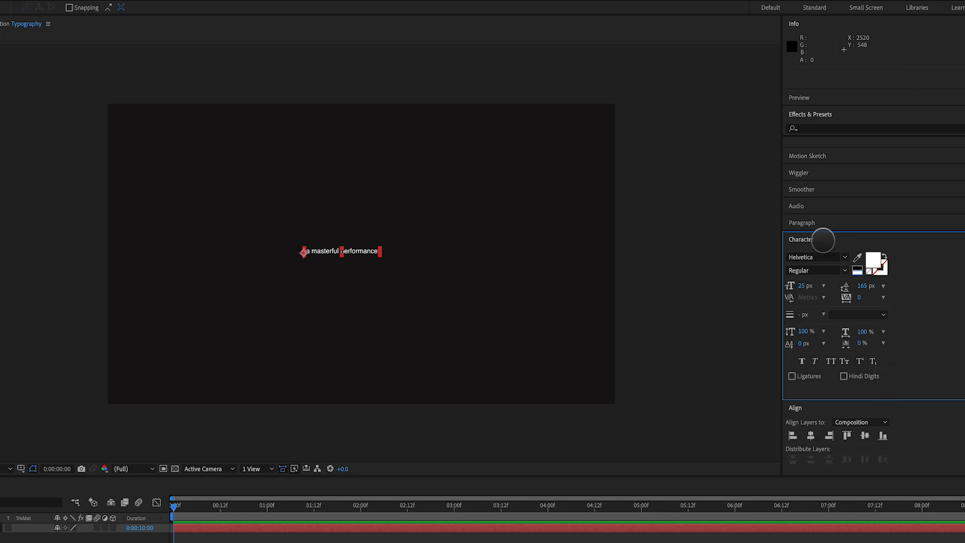
left_click(838, 240)
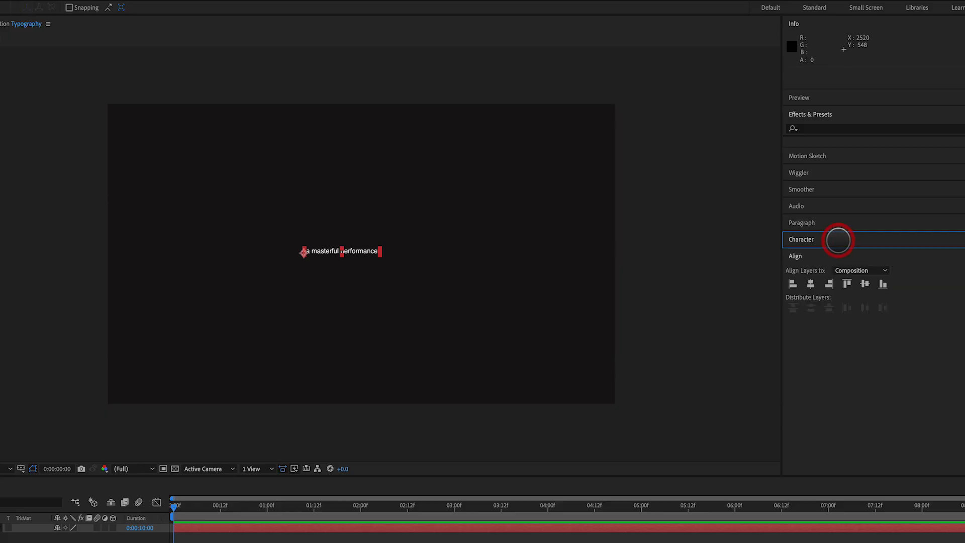
left_click(839, 223)
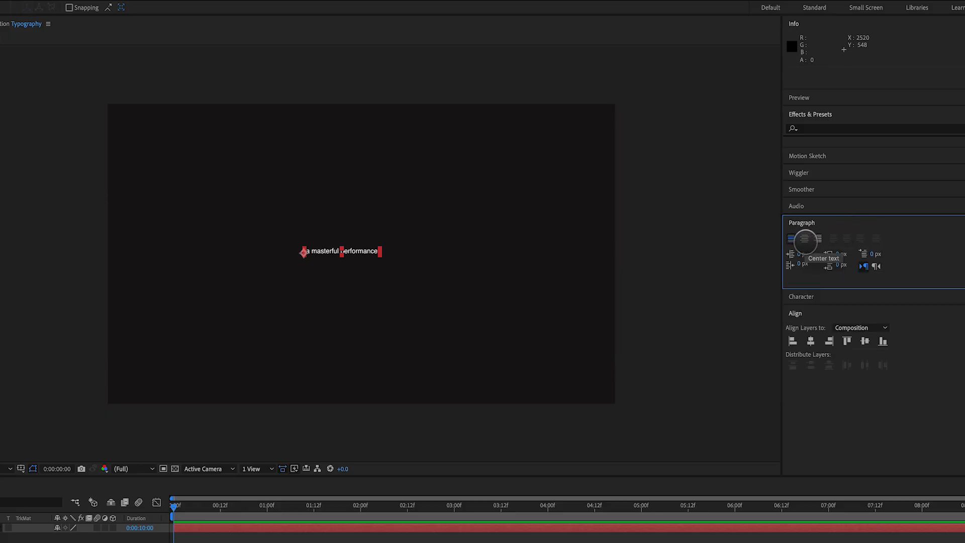
Step: Break the quote after "masterful" so that "performance" starts a second line
double_click(351, 252)
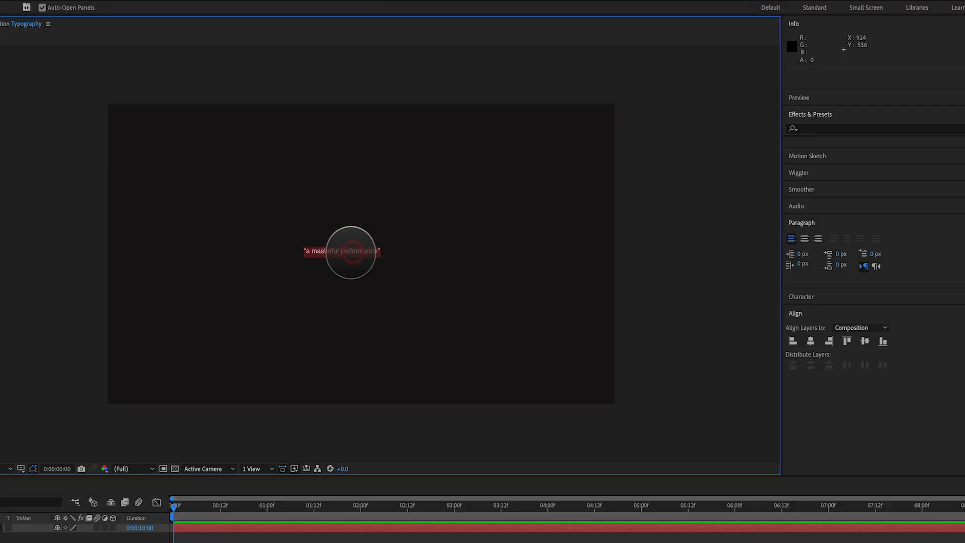
left_click(344, 250)
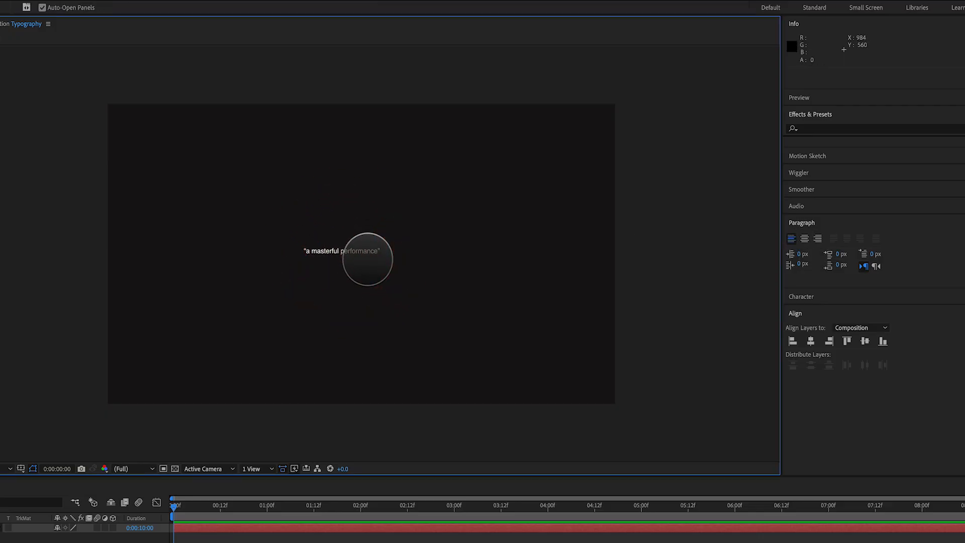
key("BackSpace")
key("Return")
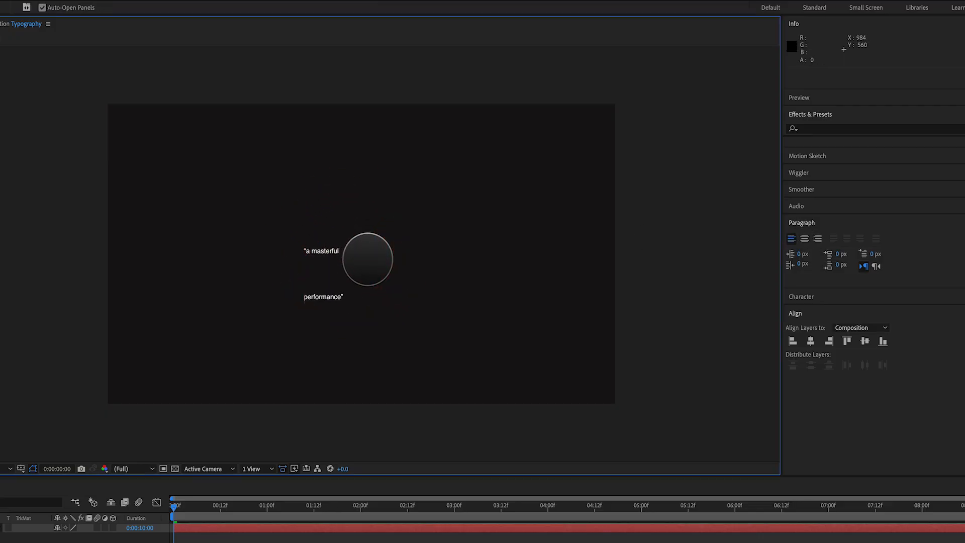
key("Escape")
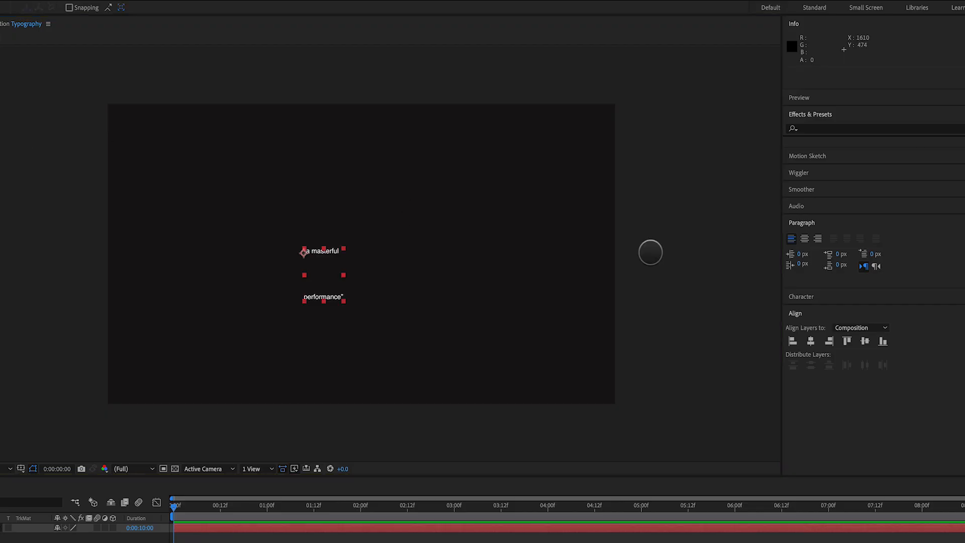
Step: Compare left, right and center alignment on the two-line quote and leave it center-aligned
left_click(804, 238)
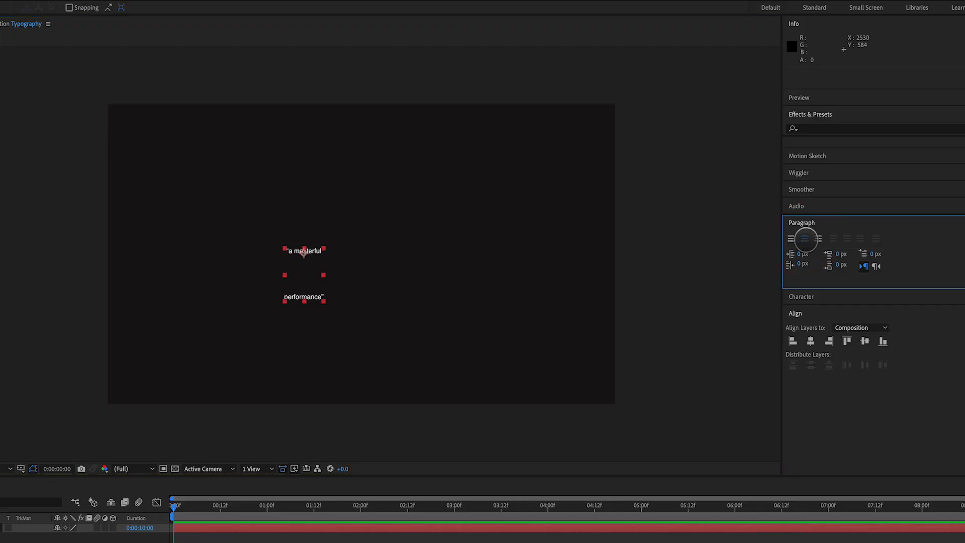
left_click(790, 238)
left_click(817, 239)
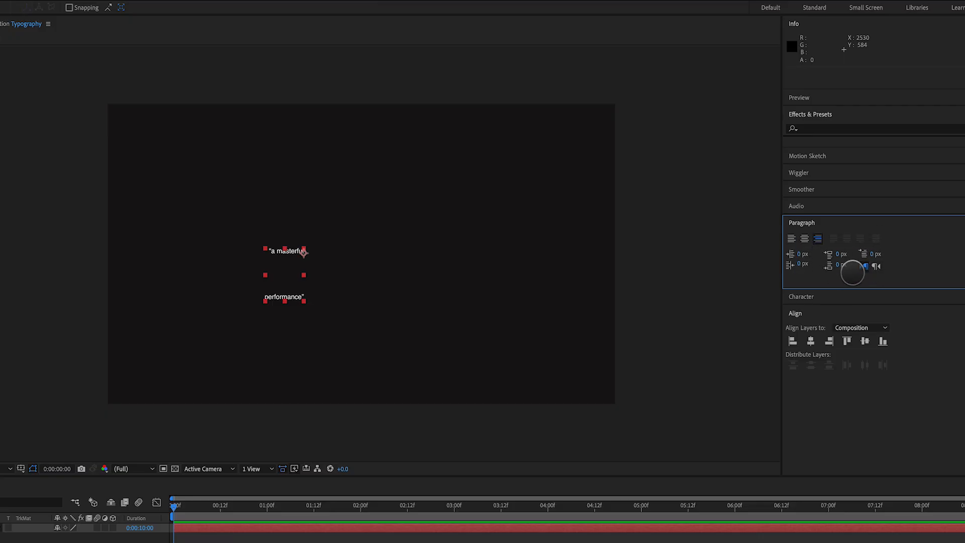
left_click(833, 223)
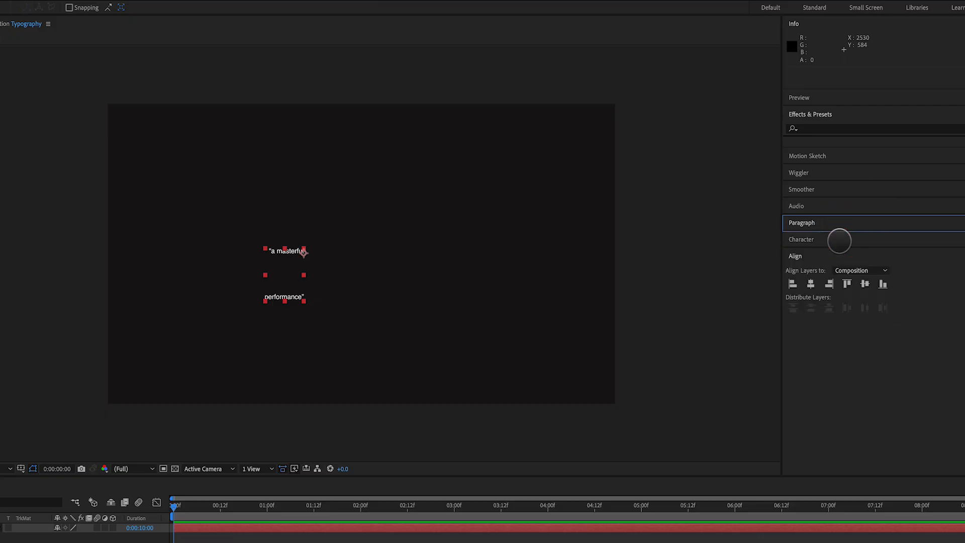
left_click(822, 222)
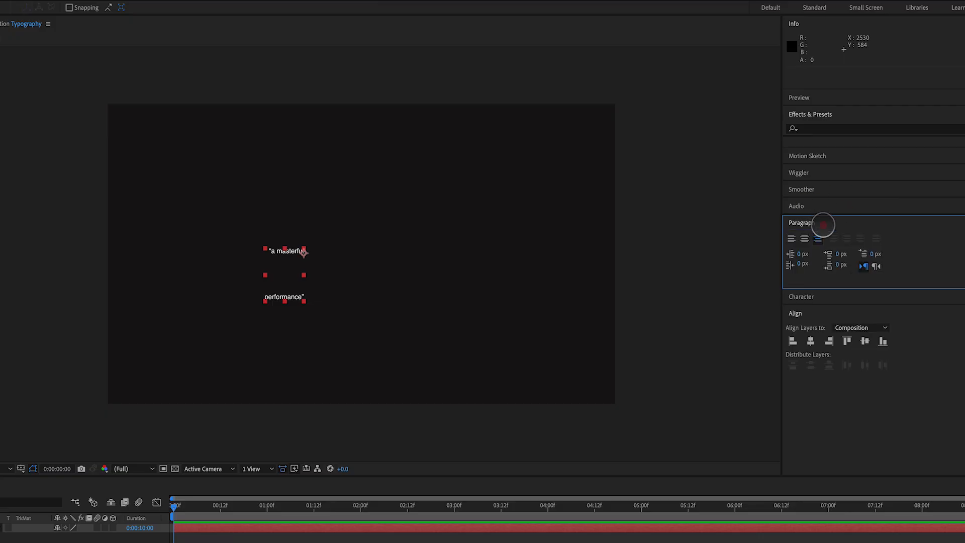
left_click(804, 238)
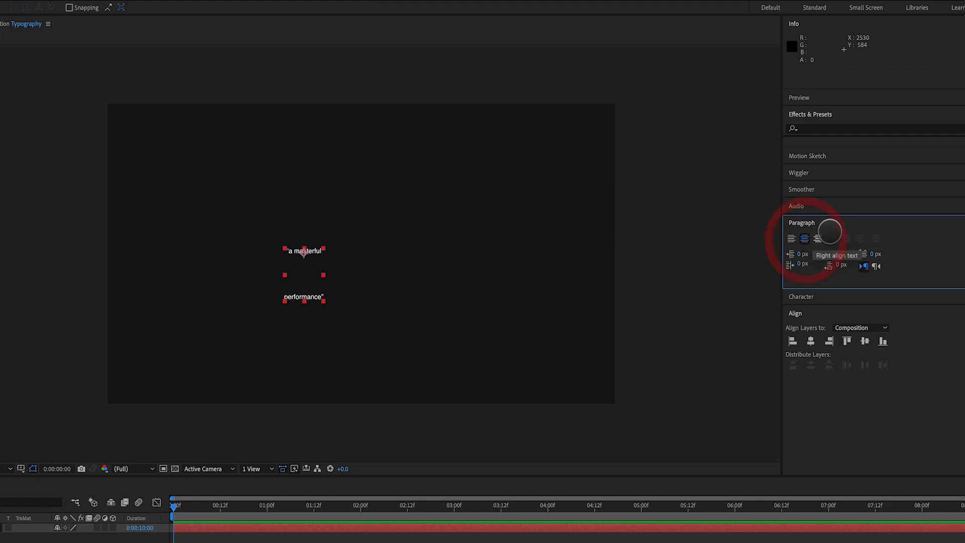
Step: Show the character settings instead of the paragraph settings and move the two-line quote to about 988, 472
left_click(836, 222)
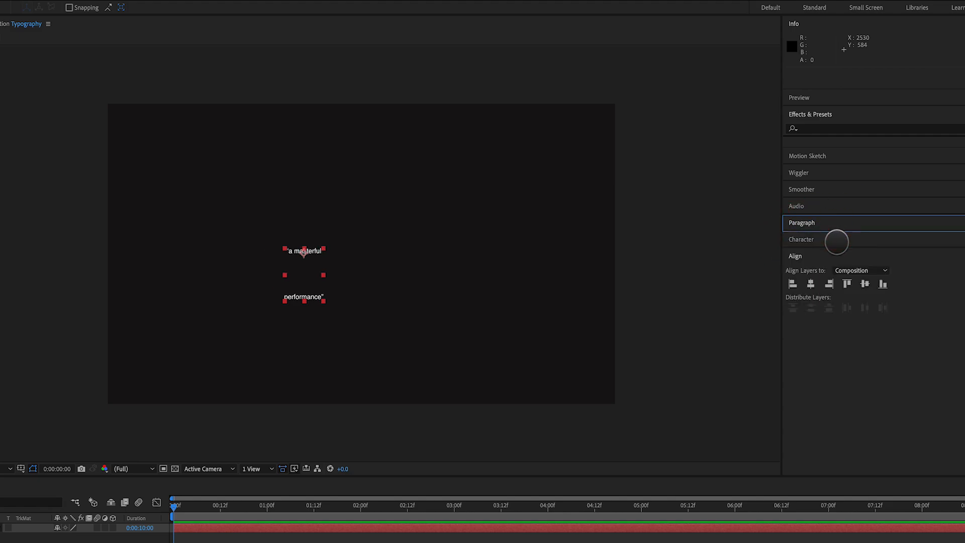
left_click(836, 239)
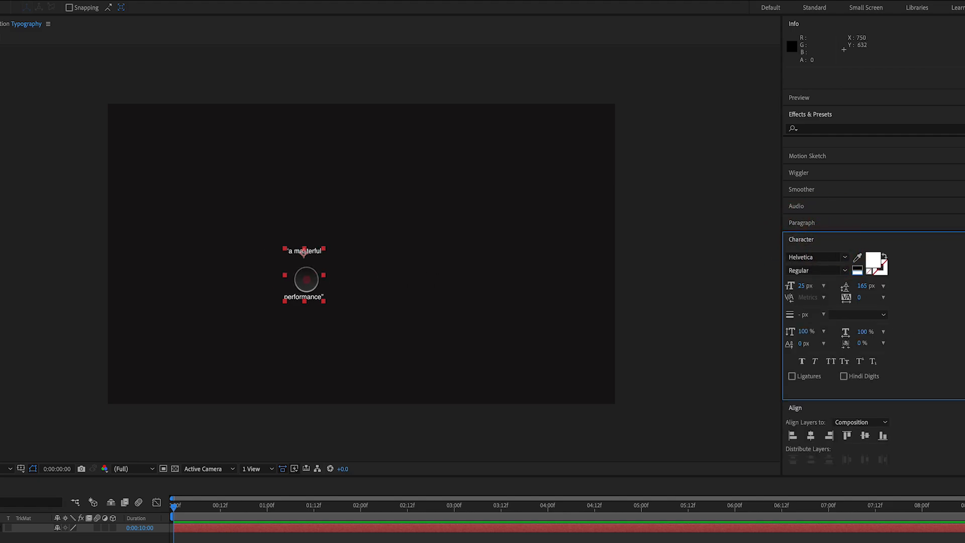
left_click_drag(306, 280, 371, 261)
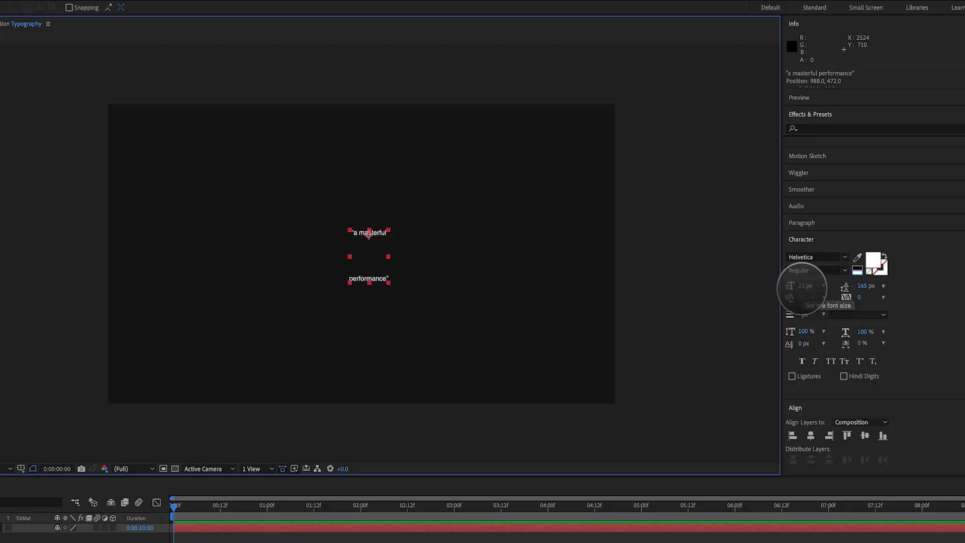
Step: Set the quote's font size to 175 px
left_click_drag(801, 289, 864, 266)
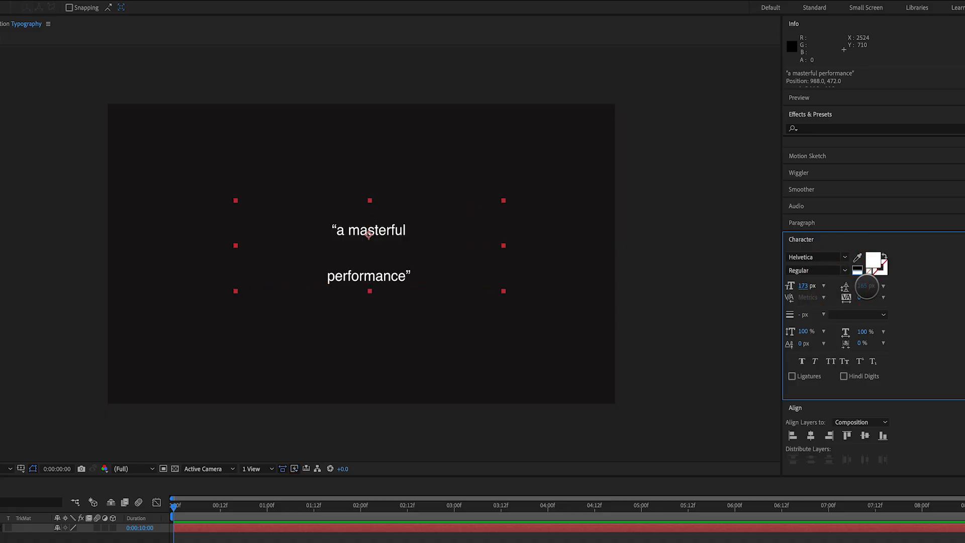
left_click(805, 286)
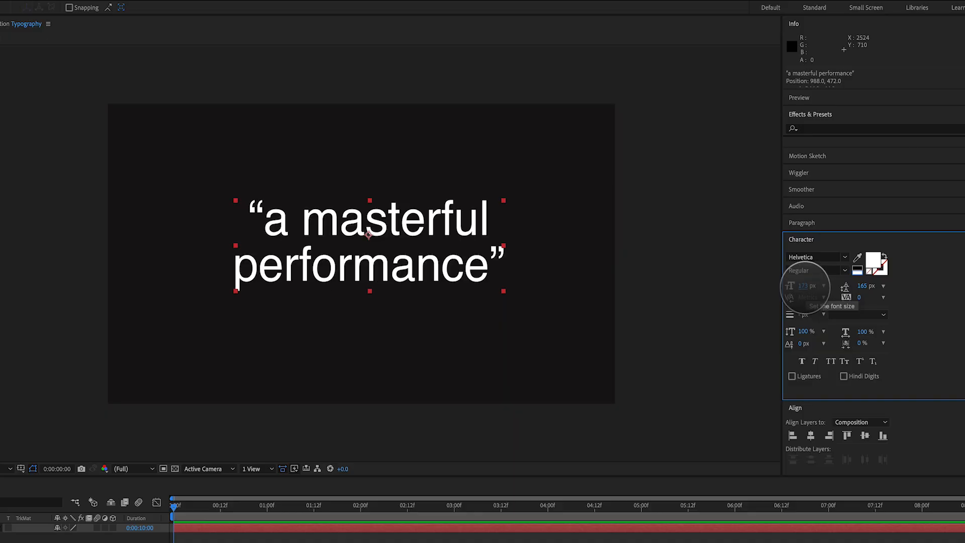
left_click_drag(805, 286, 806, 287)
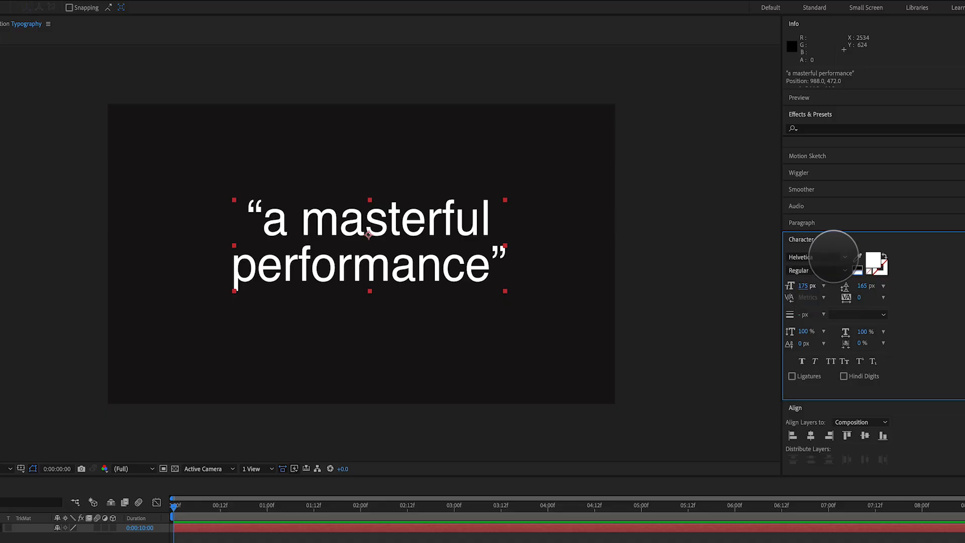
Step: Browse the installed font families from Helvetica onward and close the list without choosing one
left_click(844, 258)
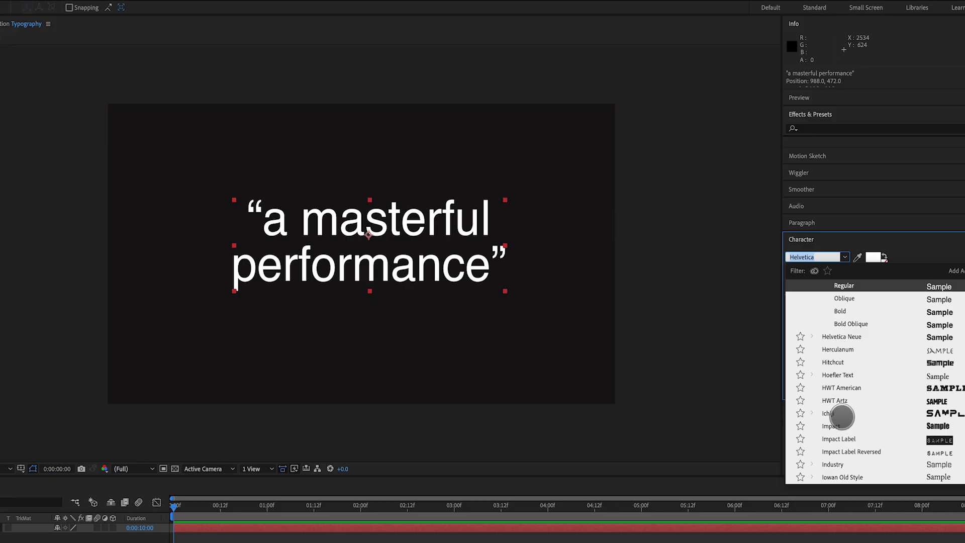
scroll(834, 442, "down", 5)
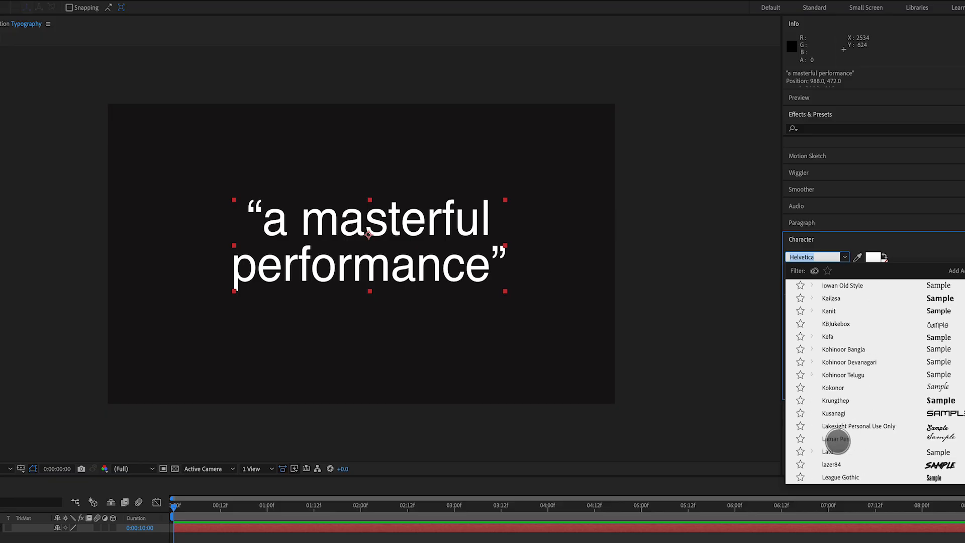
scroll(837, 441, "down", 10)
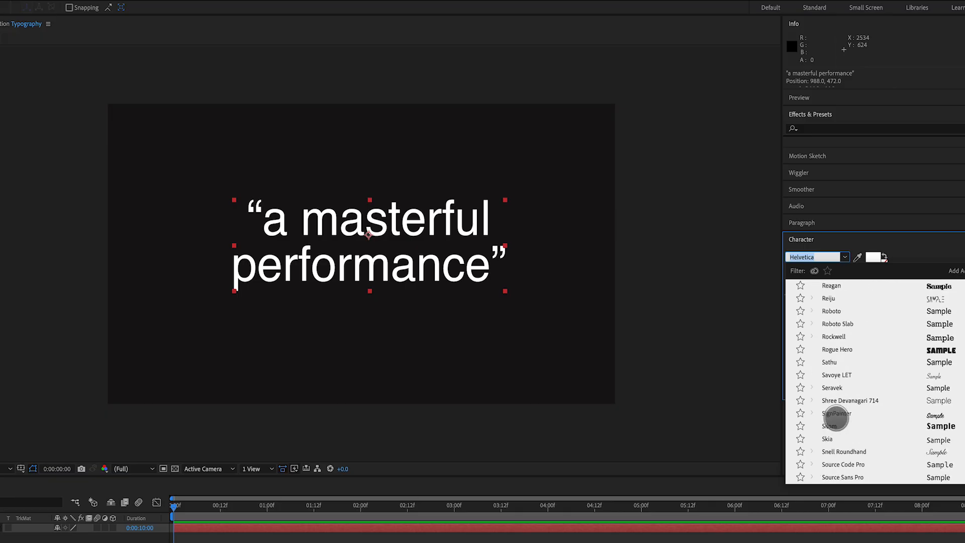
scroll(835, 419, "down", 10)
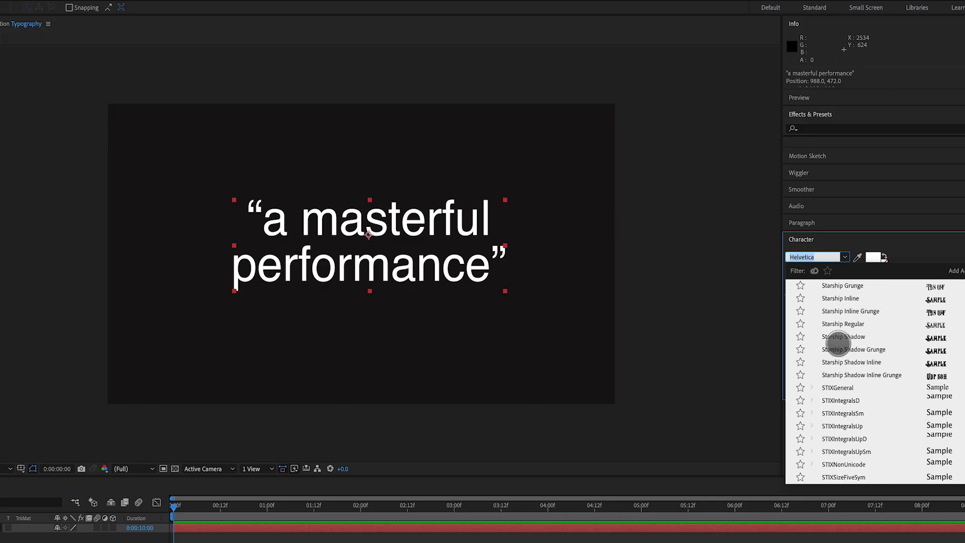
scroll(837, 343, "down", 5)
left_click(750, 316)
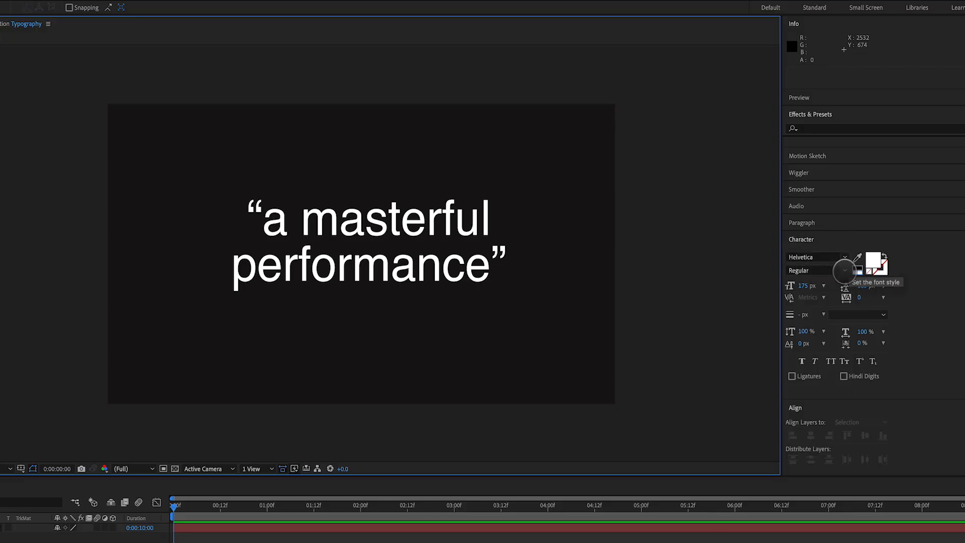
Step: Compare the Light and Bold styles of Helvetica on the quote and set its font style to Light Oblique
left_click(844, 272)
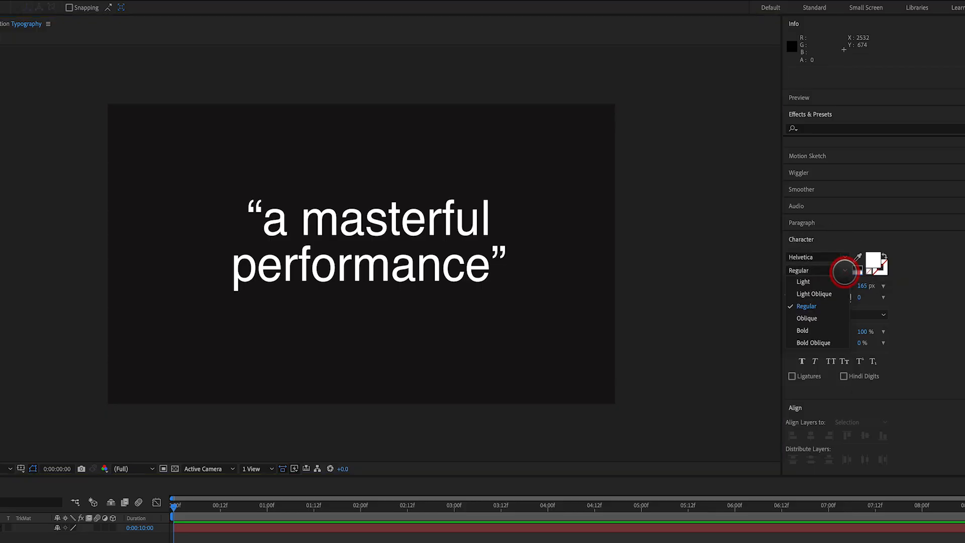
left_click(822, 283)
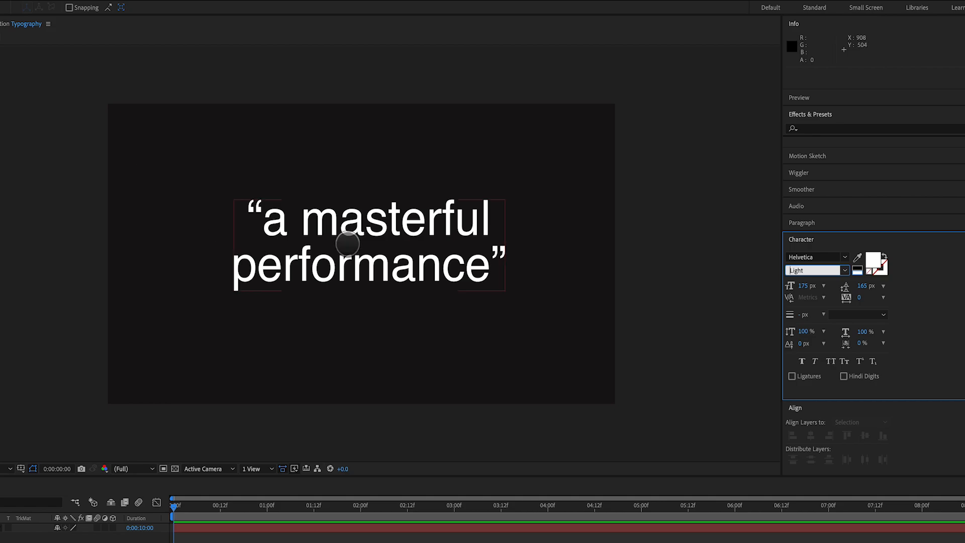
left_click(347, 244)
left_click(842, 271)
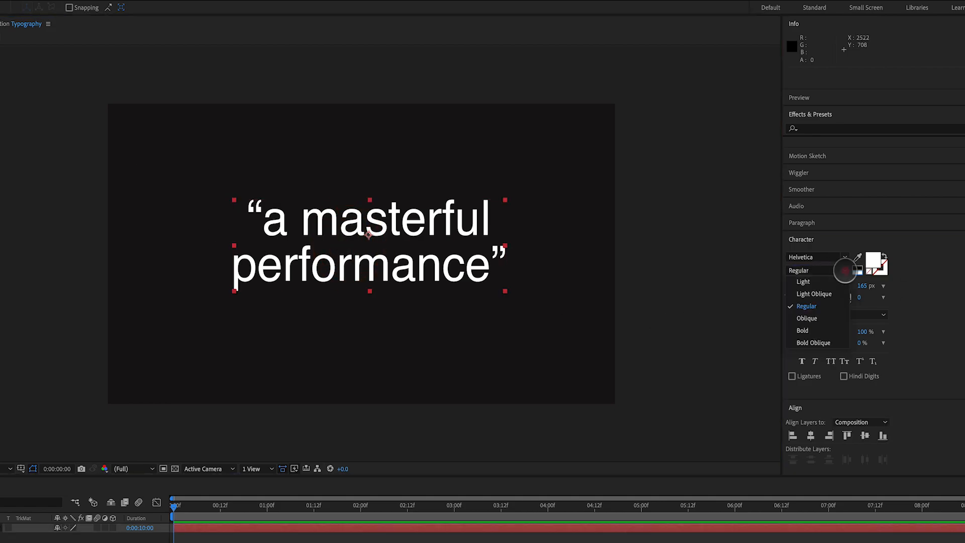
left_click(816, 282)
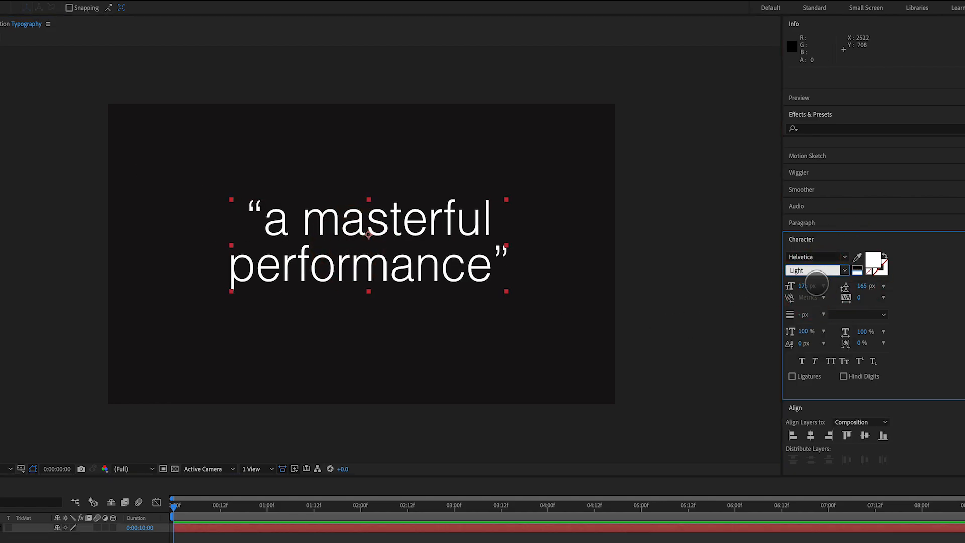
left_click(844, 271)
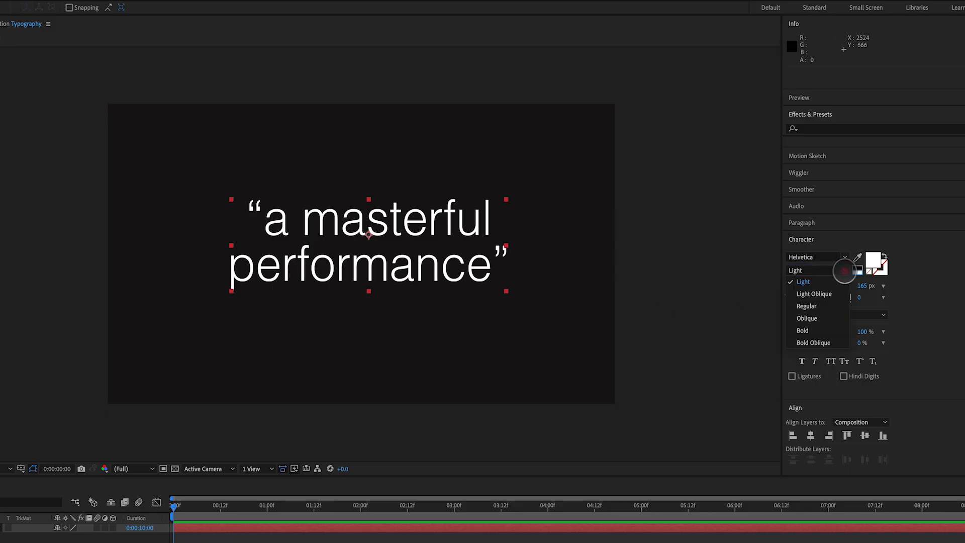
left_click(822, 330)
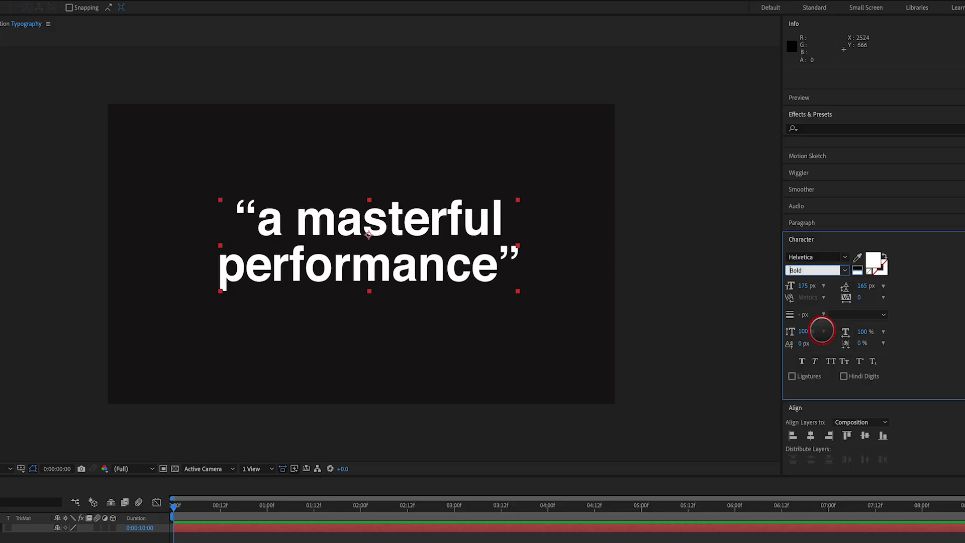
left_click(842, 271)
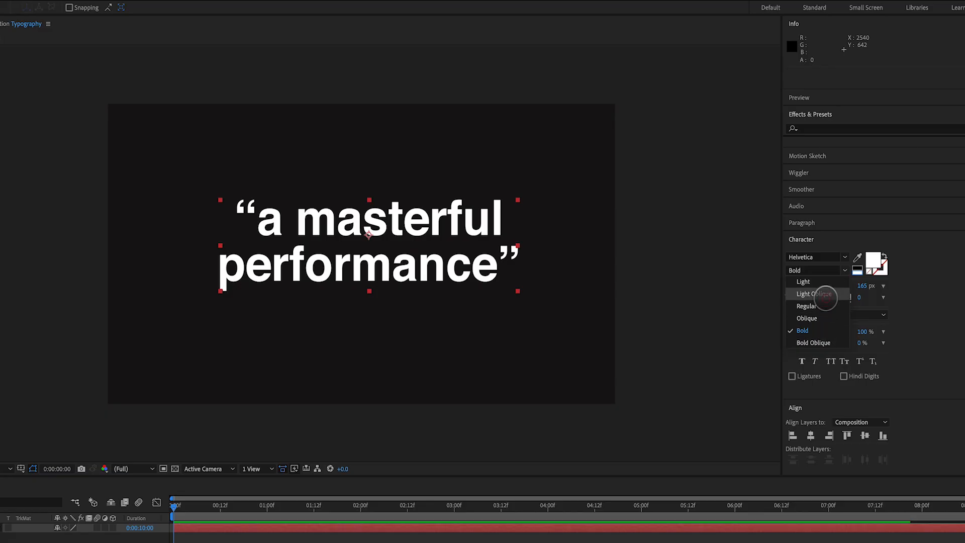
left_click(826, 296)
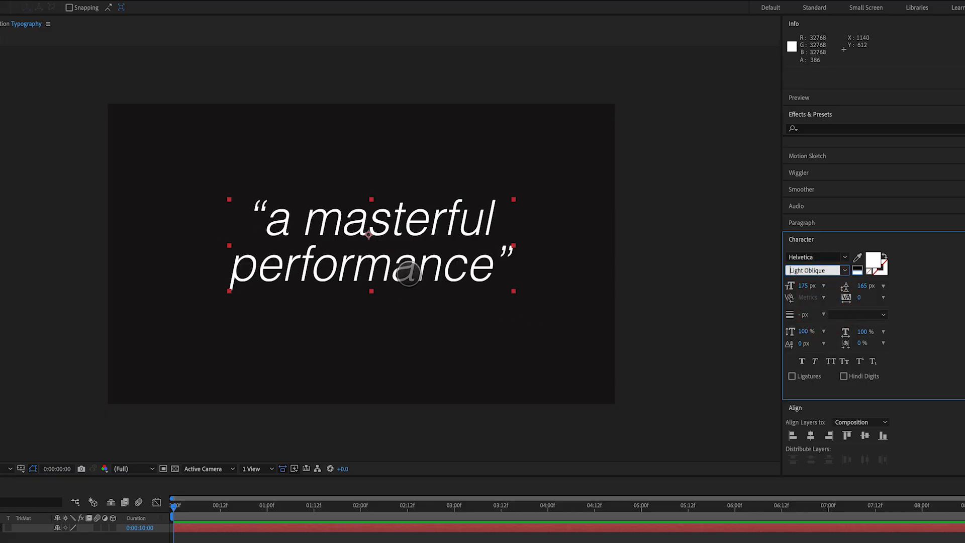
Step: Move the quote slightly down to about 990, 504, keeping the Light Oblique style
left_click_drag(409, 273, 409, 282)
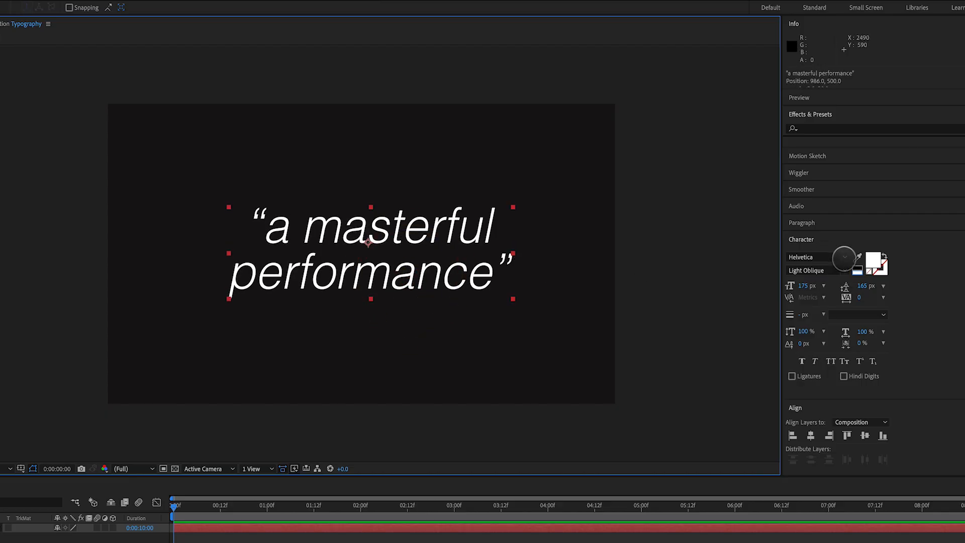
left_click(844, 271)
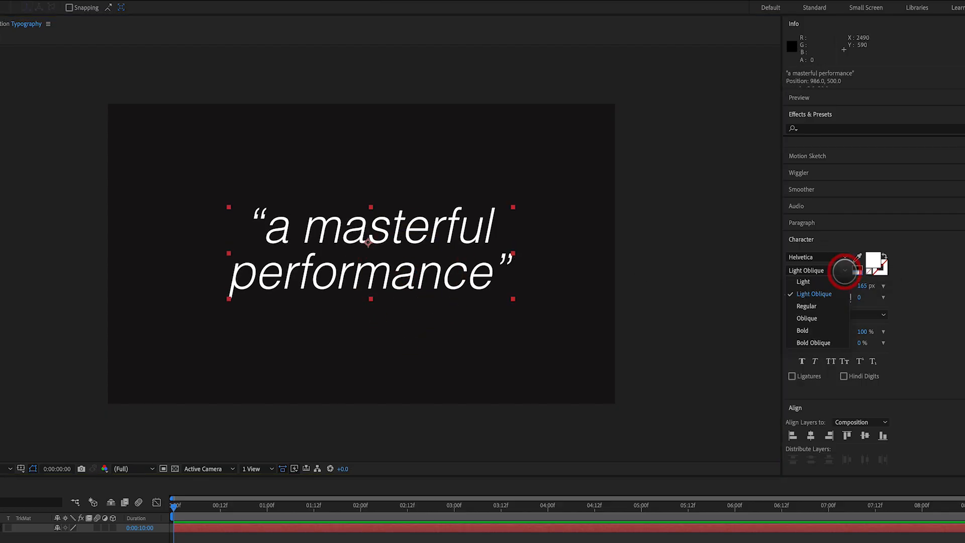
left_click(844, 271)
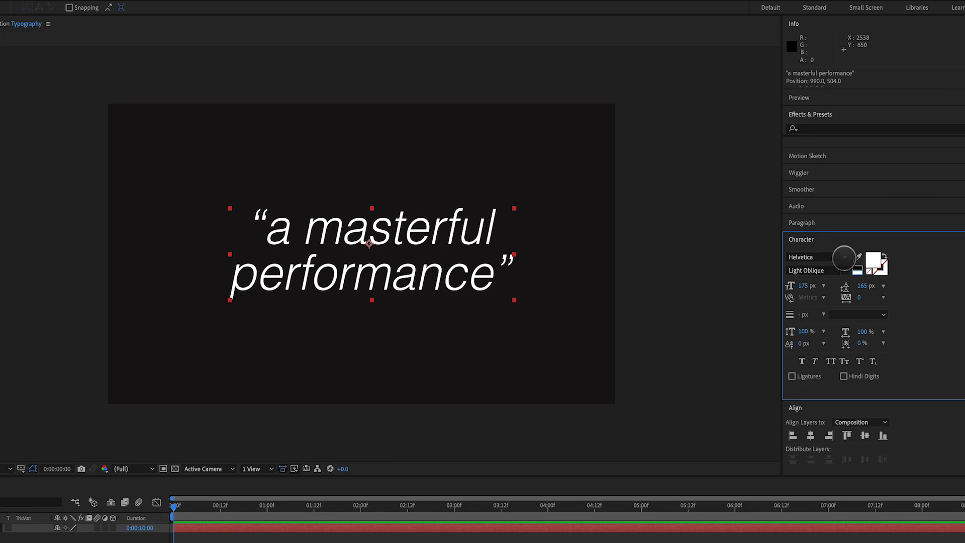
Step: Switch to the Adobe Fonts website through the option to add fonts and examine each font classification from Sans Serif to Decorative
left_click(844, 258)
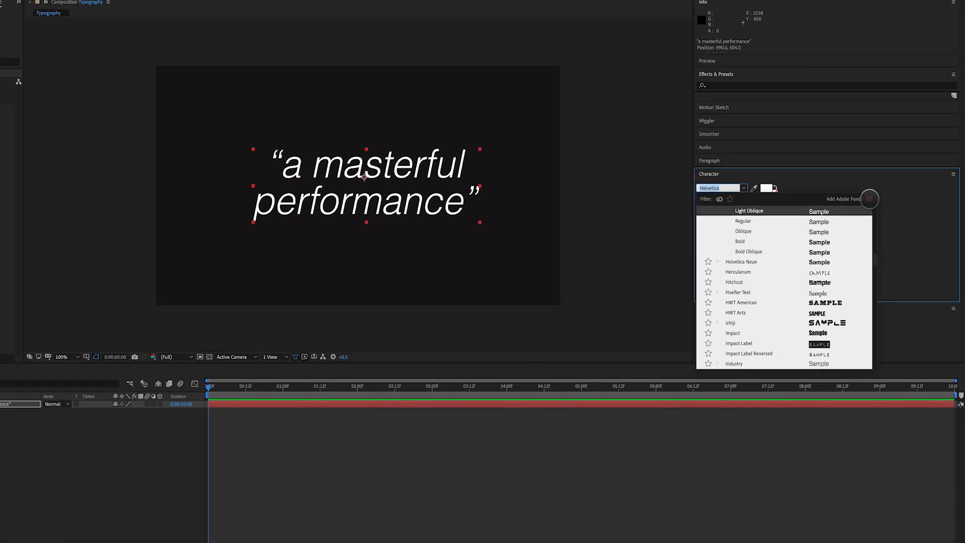
left_click(794, 127)
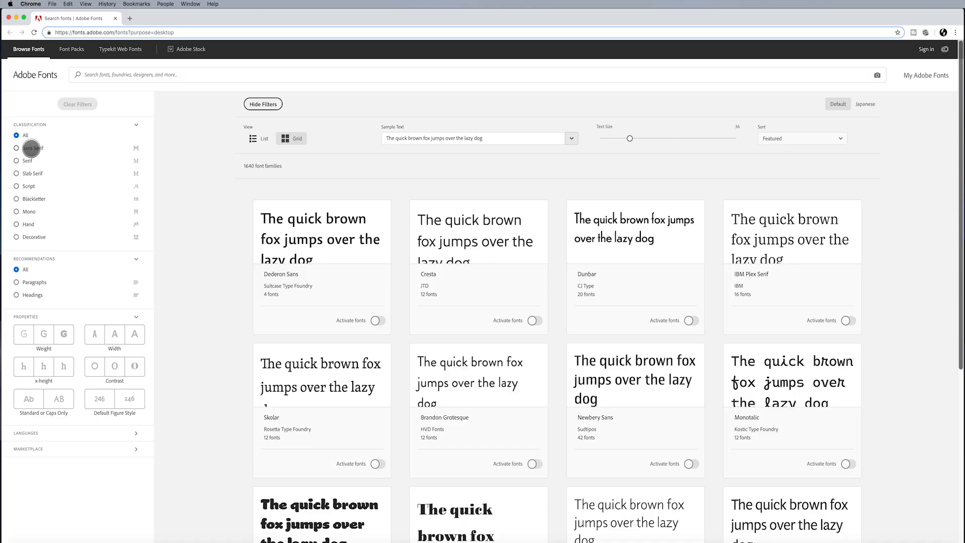
left_click(31, 147)
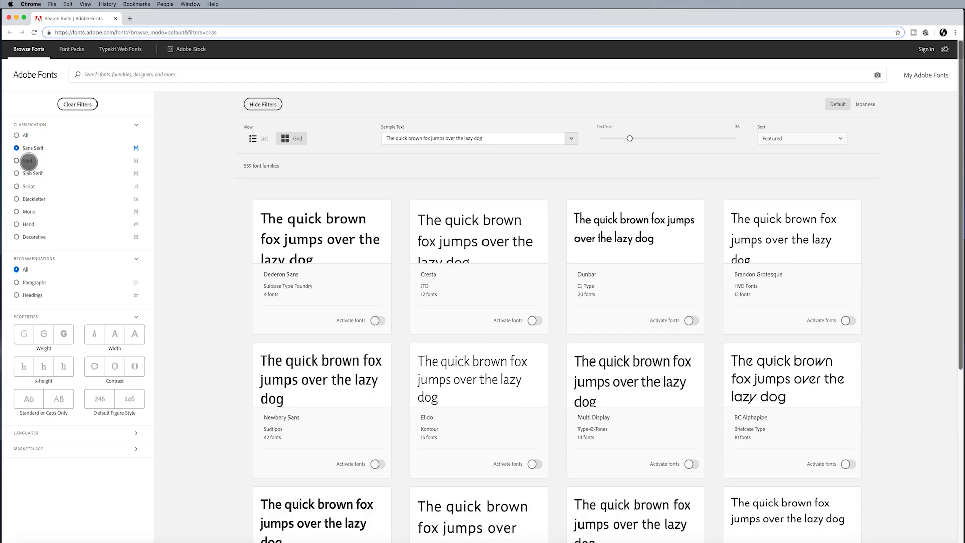
left_click(28, 161)
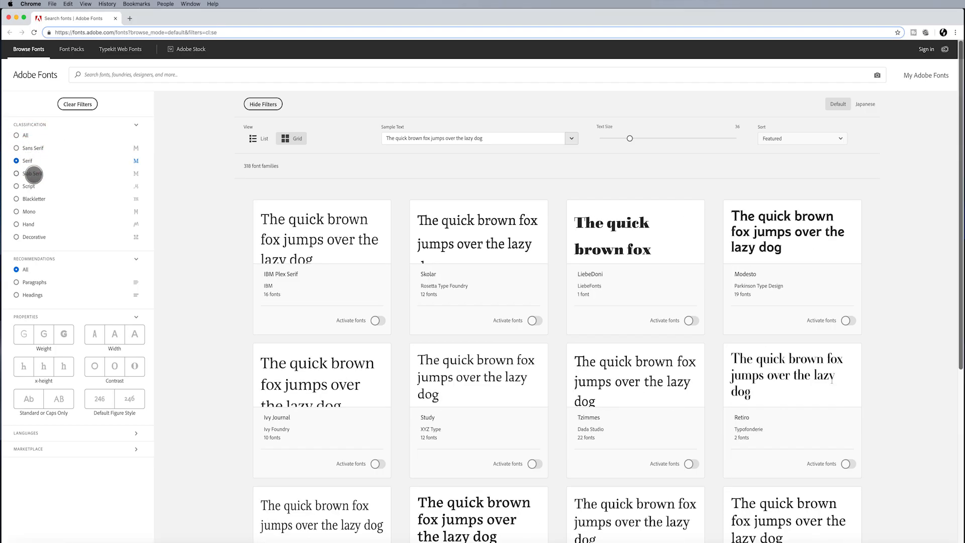
left_click(33, 174)
left_click(29, 187)
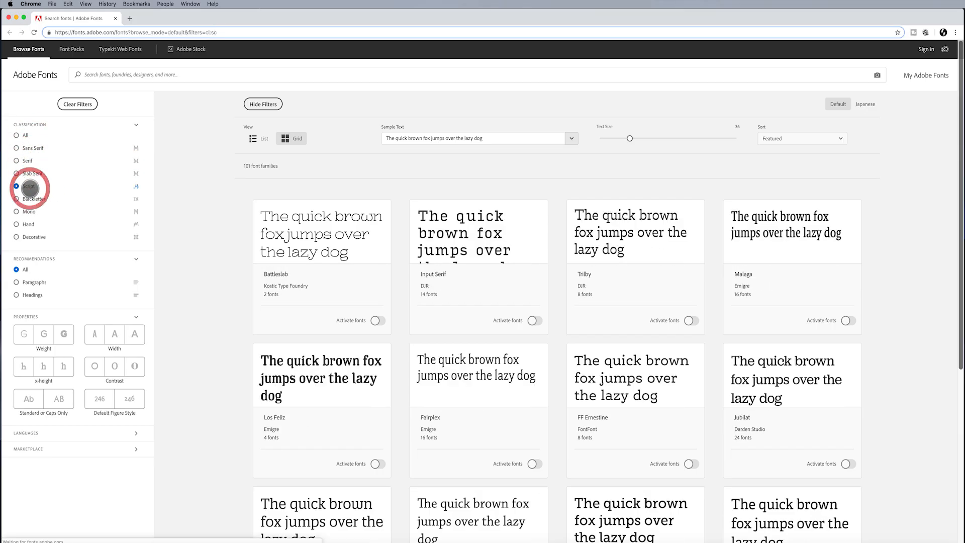
left_click(34, 198)
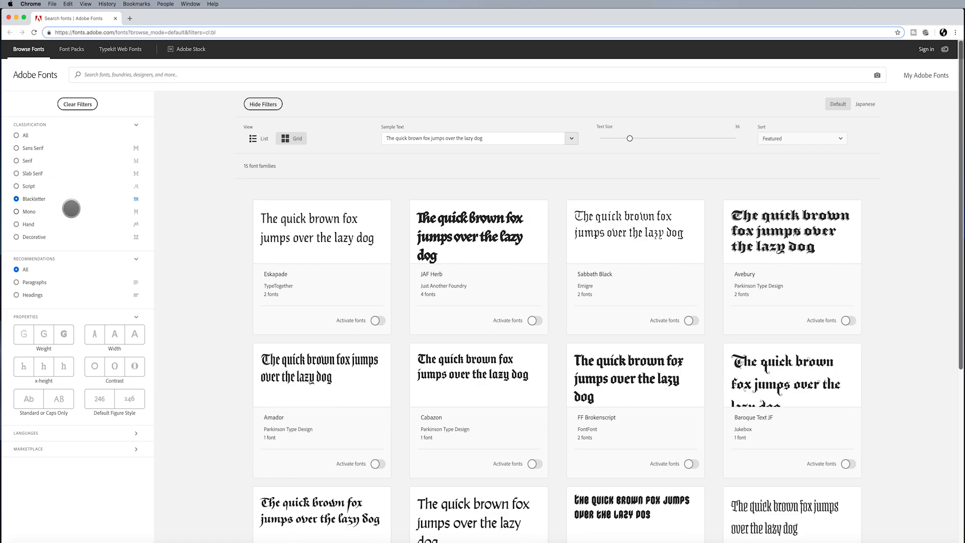
left_click(33, 212)
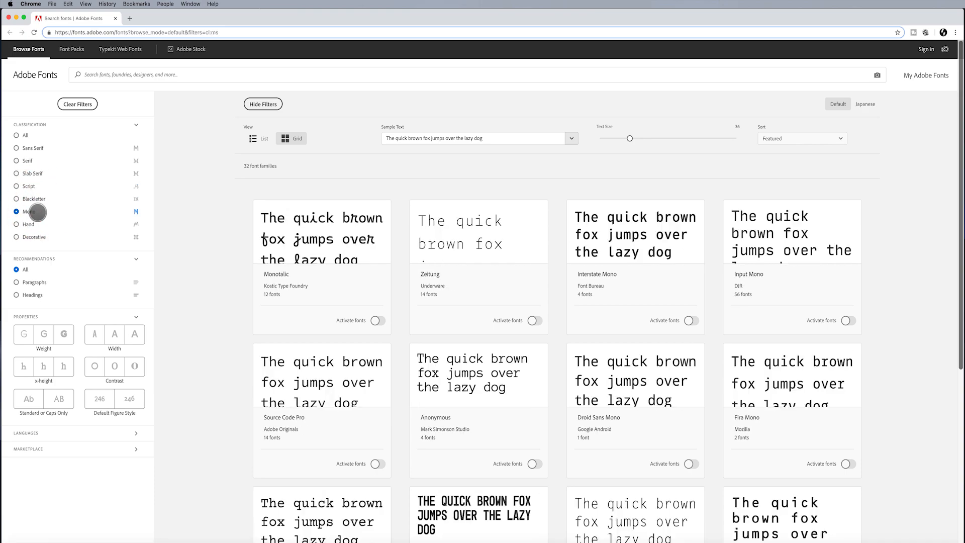
left_click(31, 223)
left_click(38, 237)
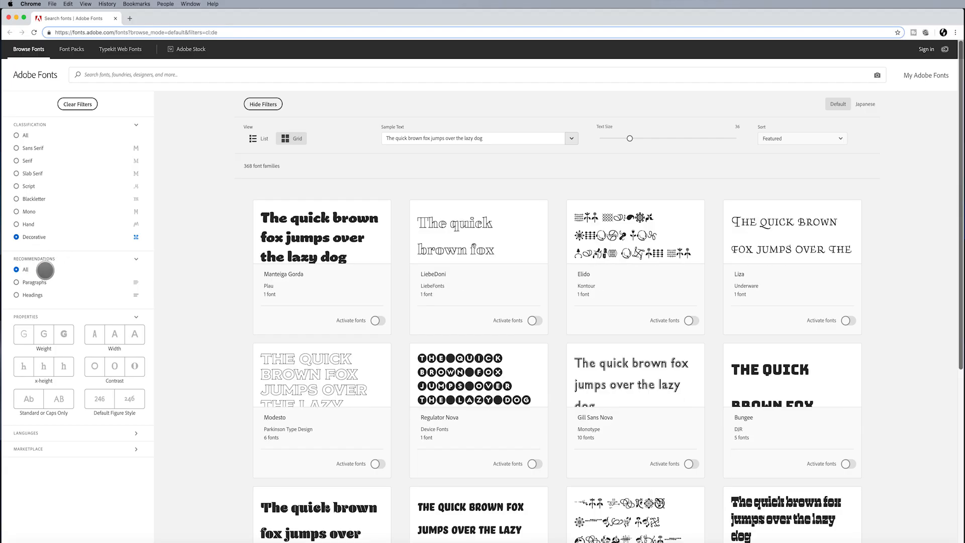
Step: Compare fonts recommended for Paragraphs and Headings across all classifications, and narrow the Headings fonts to the heaviest weight
left_click(37, 282)
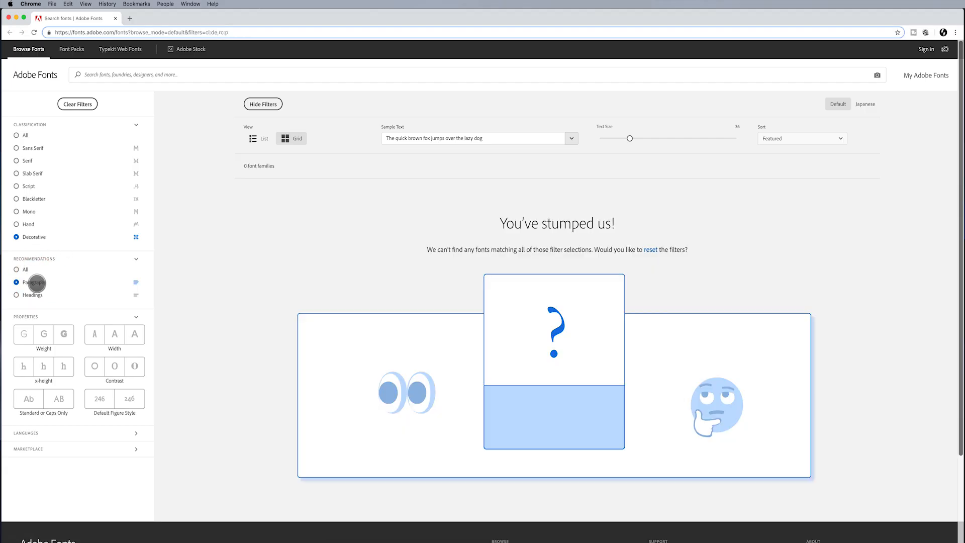
left_click(26, 134)
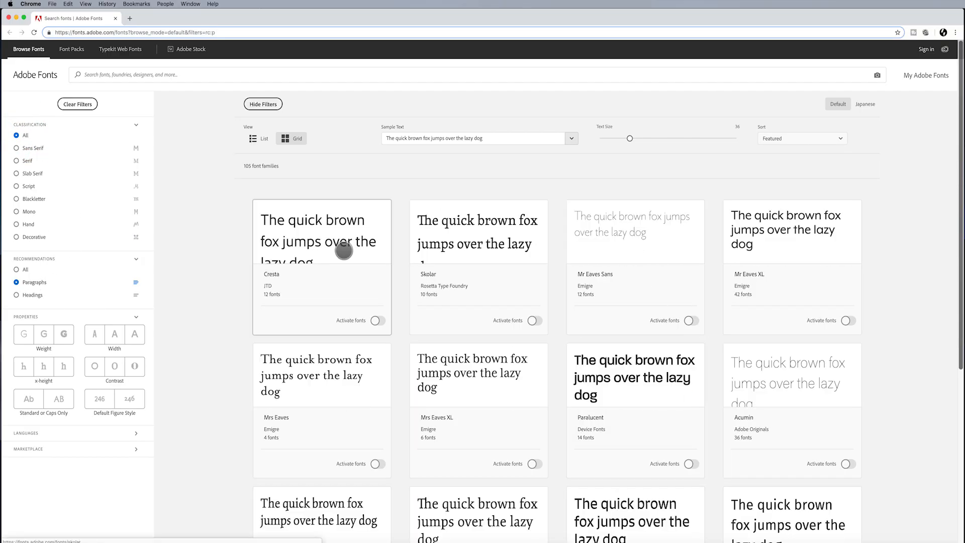
left_click(32, 295)
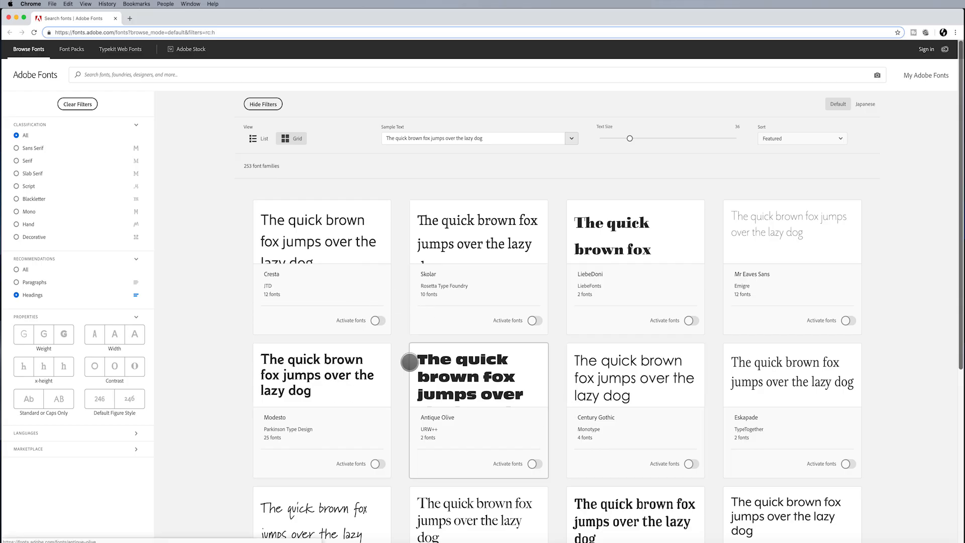
left_click(22, 335)
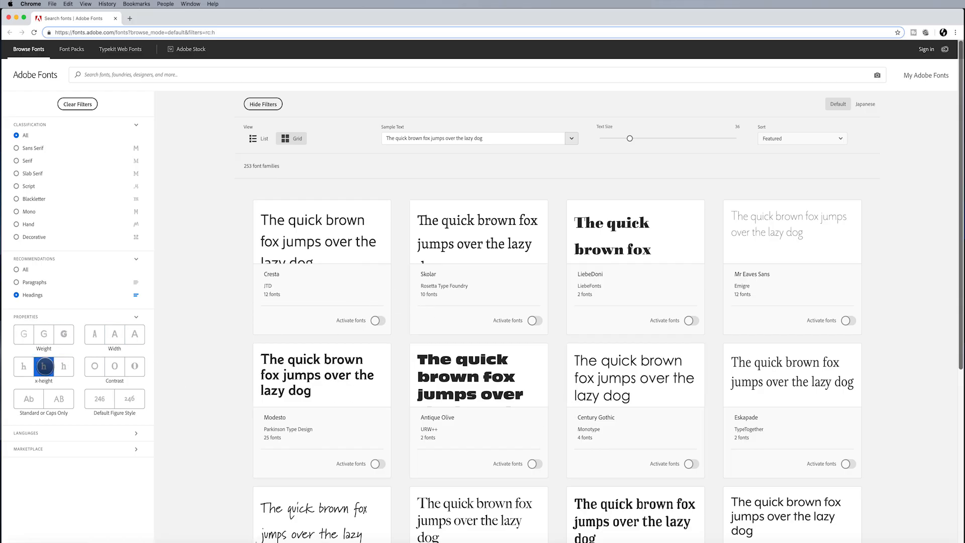
left_click(63, 334)
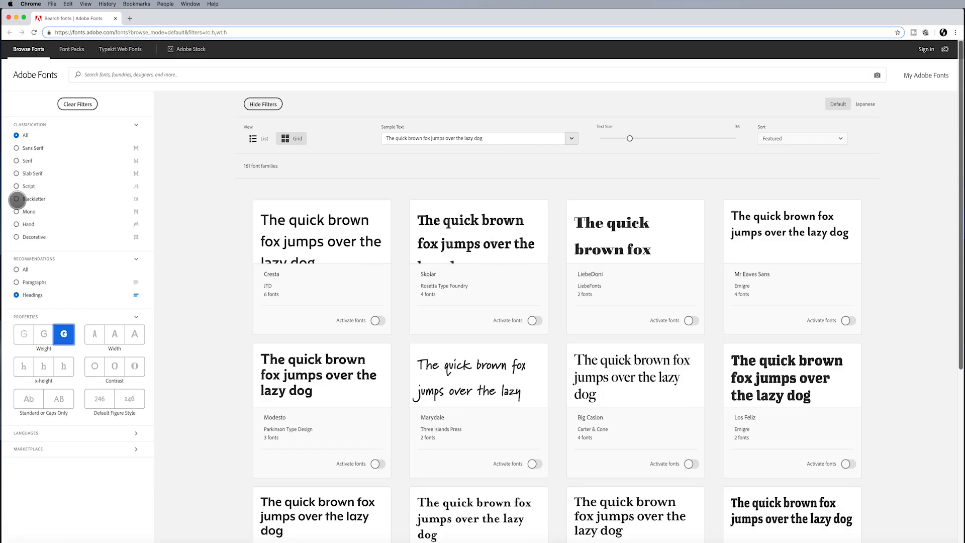
Step: Show the heaviest Mono fonts for Headings, and browse the Font Packs and open the Band Poster Font Pack
left_click(16, 211)
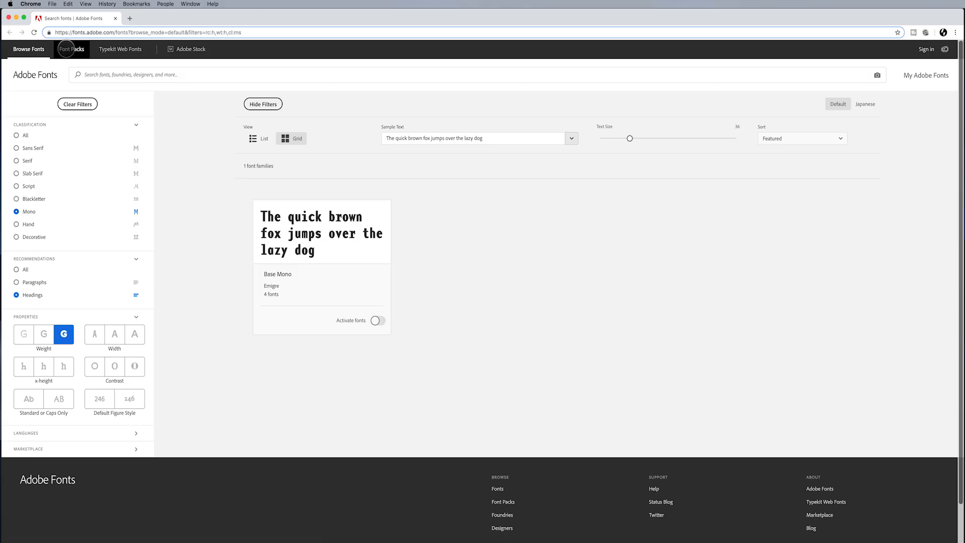
left_click(74, 49)
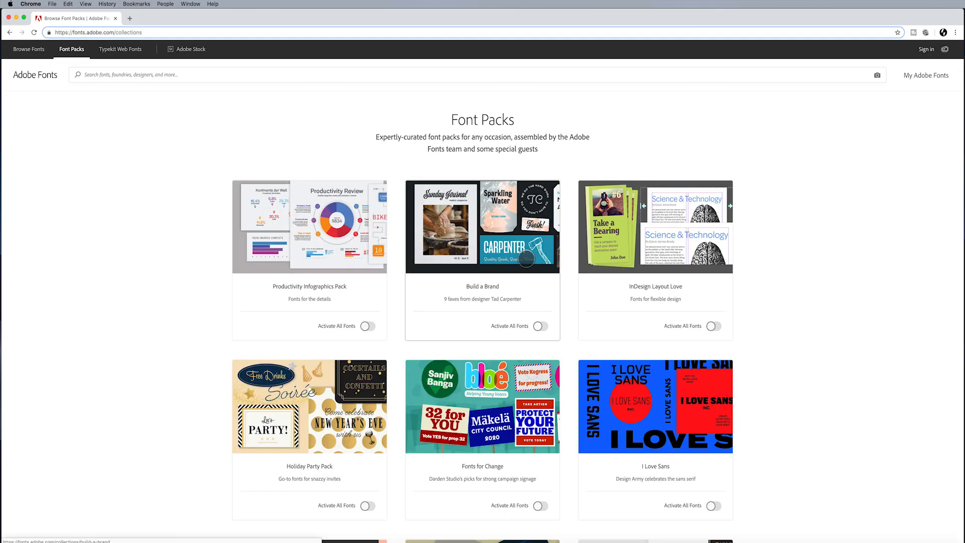
scroll(767, 353, "down", 5)
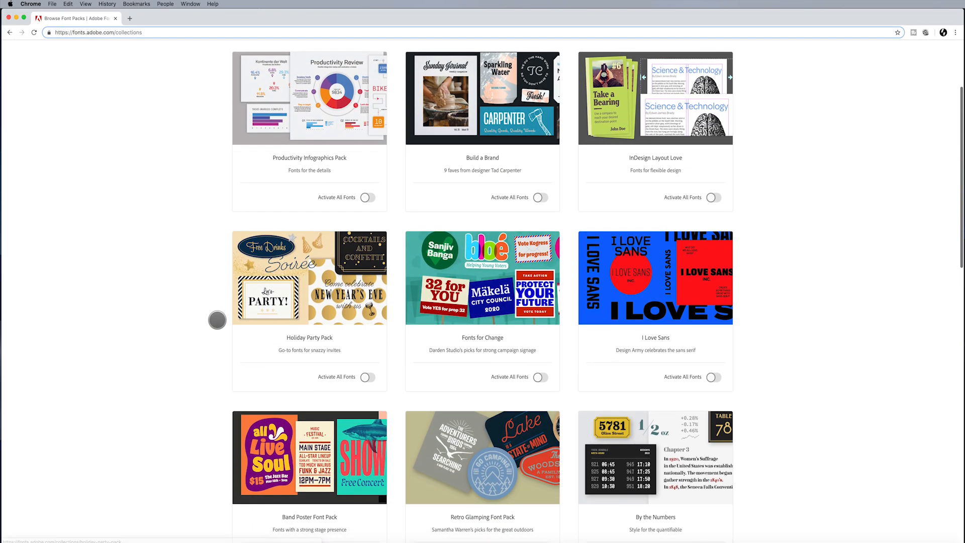
scroll(182, 289, "down", 5)
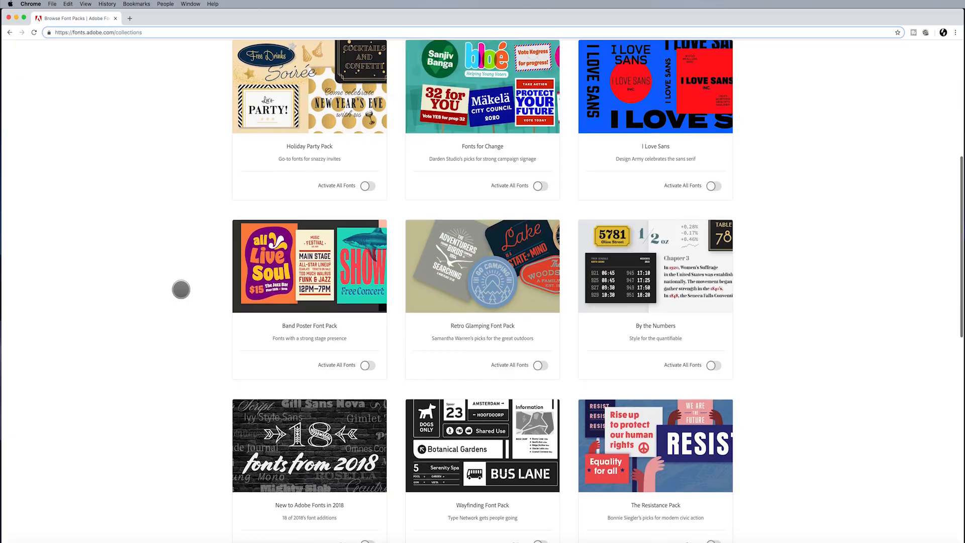
scroll(181, 290, "down", 4)
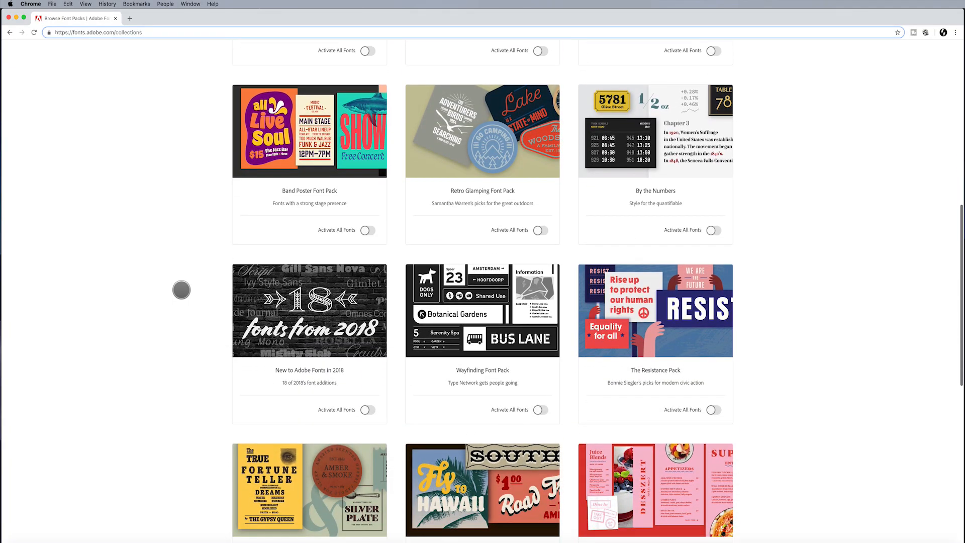
scroll(181, 289, "down", 2)
scroll(181, 289, "up", 5)
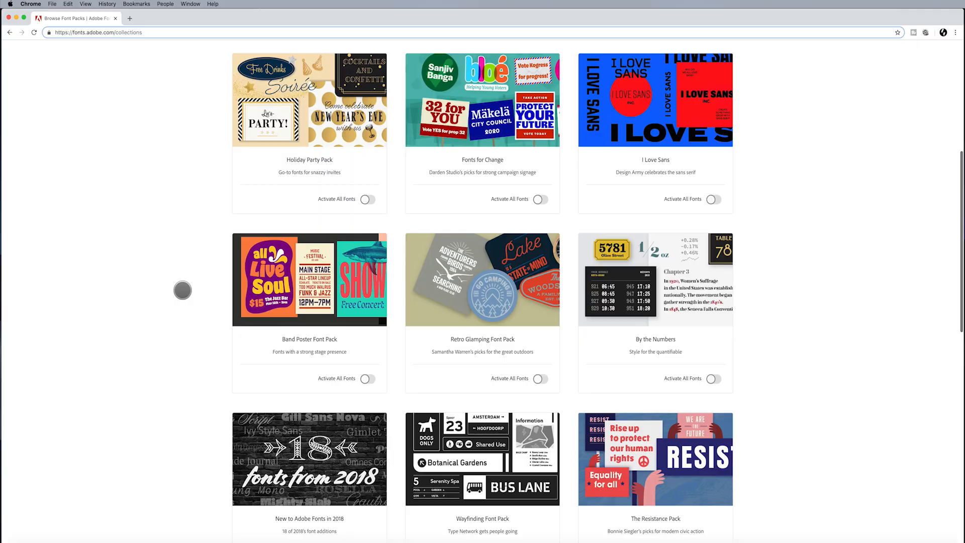
left_click(296, 293)
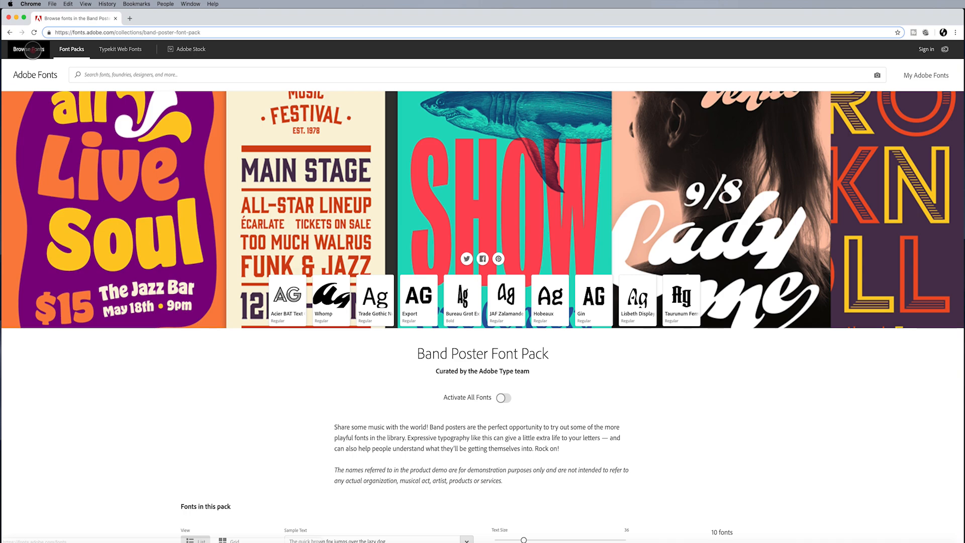
Step: Return to browsing all fonts, search for "baskerv" and open the Baskerville PT family
left_click(28, 49)
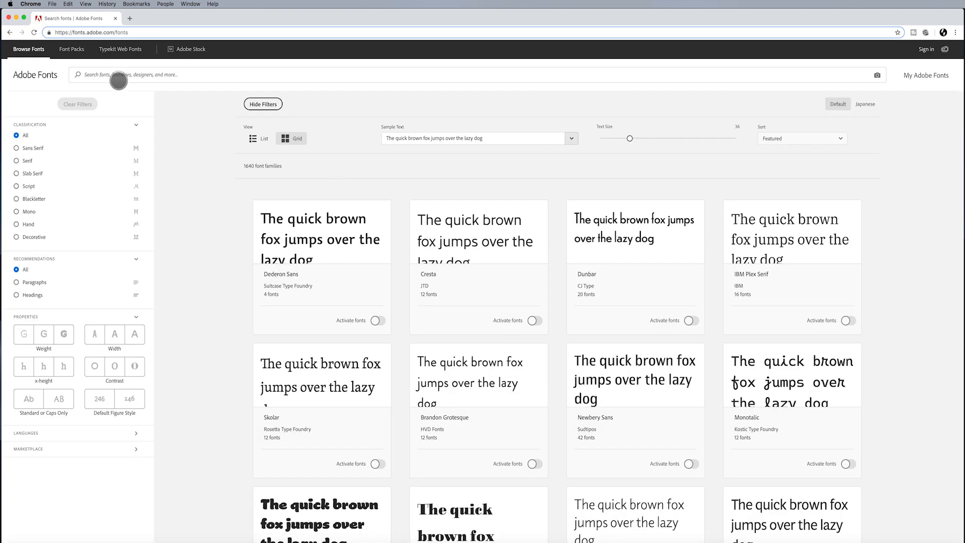
left_click(113, 77)
type("b")
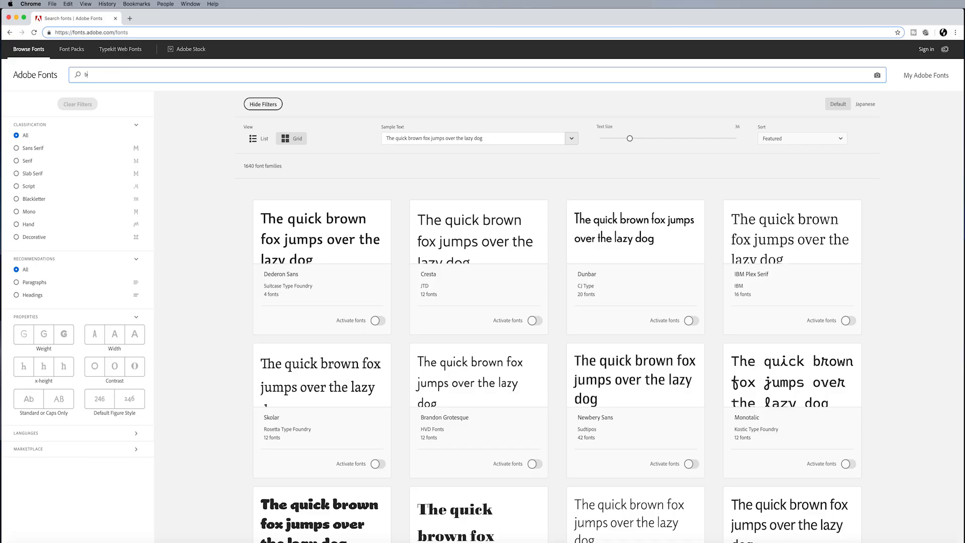
type("askerv")
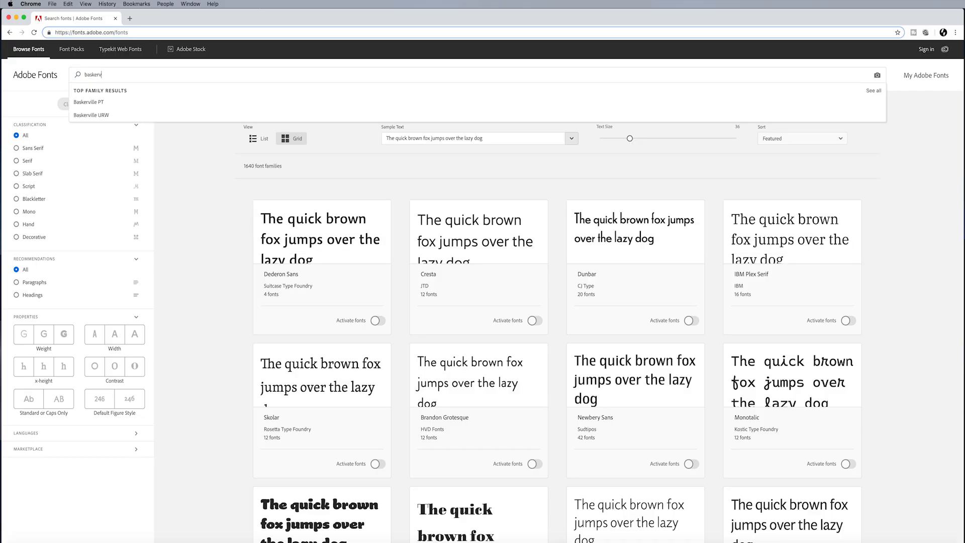
left_click(109, 102)
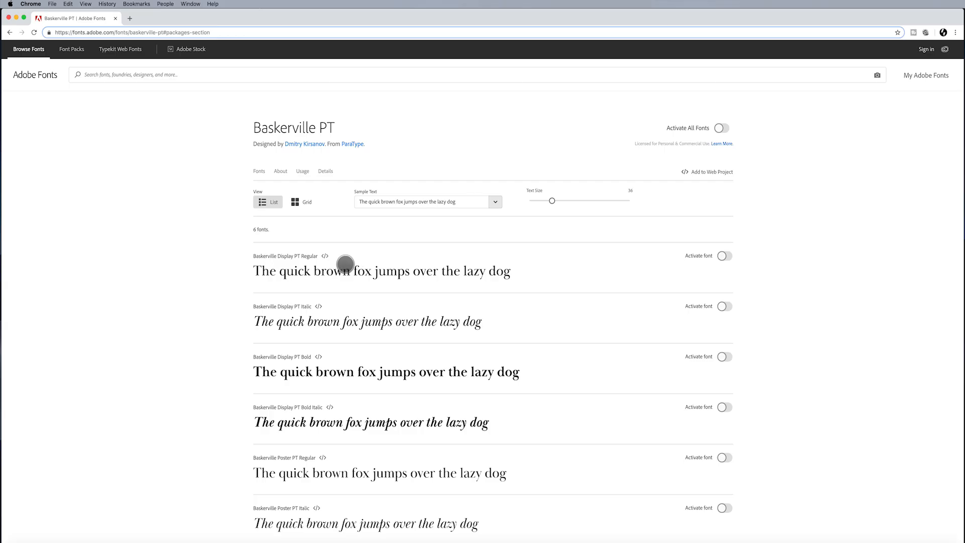
Step: Examine the Baskerville PT family's styles from Display Regular to Poster Italic, highlighting the style names in the list
scroll(269, 283, "down", 2)
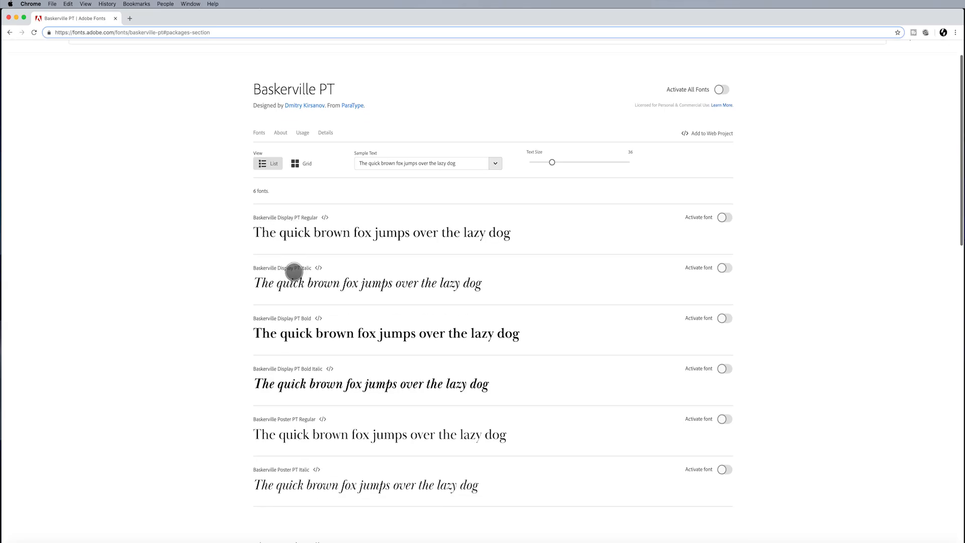
scroll(293, 271, "down", 3)
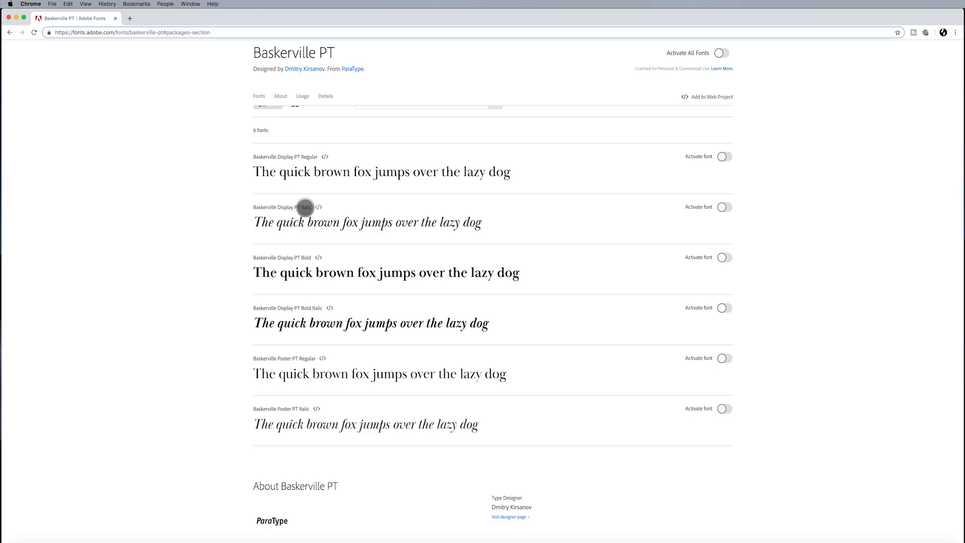
double_click(305, 207)
double_click(306, 257)
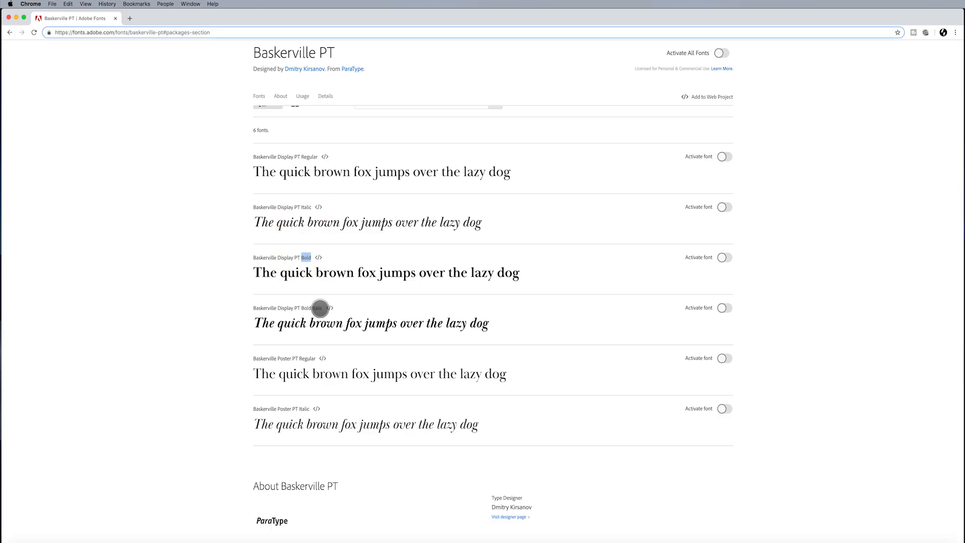
double_click(317, 307)
double_click(308, 358)
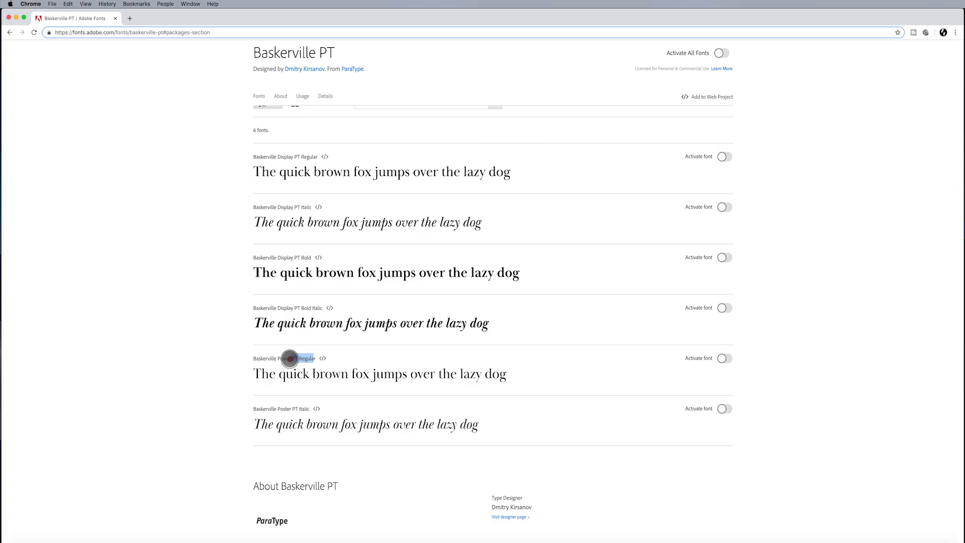
left_click_drag(308, 409, 276, 408)
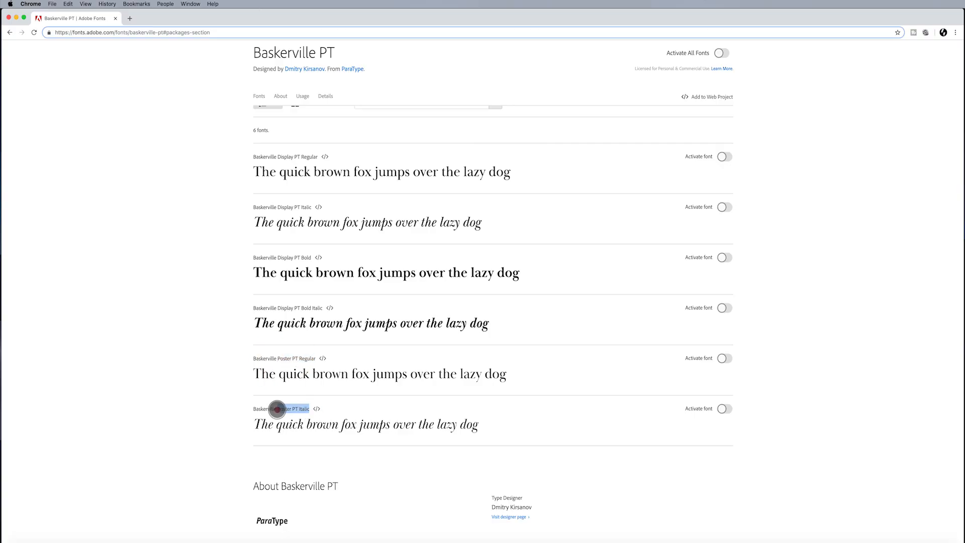
left_click(529, 269)
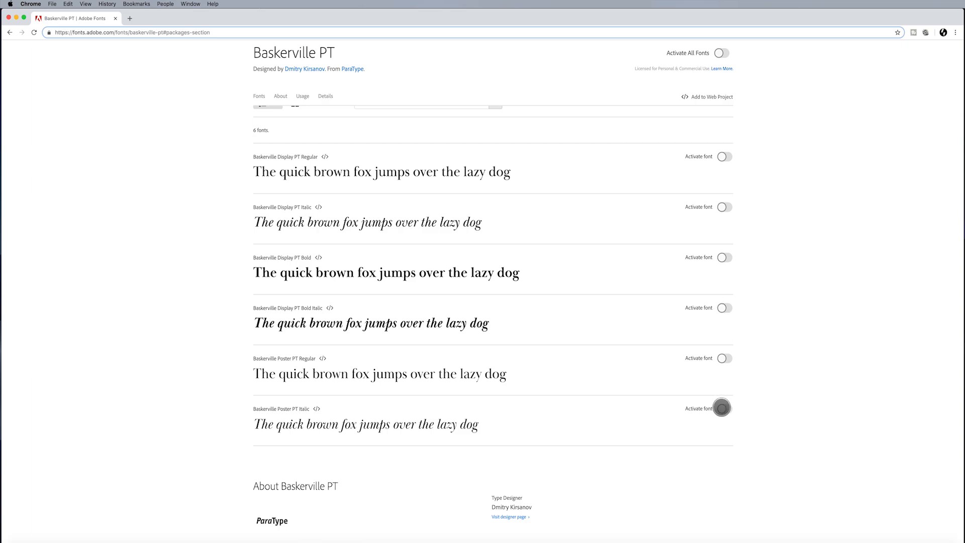
Step: Enlarge the Baskerville PT samples to text size 57 and set the sample text to "a masterful performance"
scroll(728, 431, "up", 1)
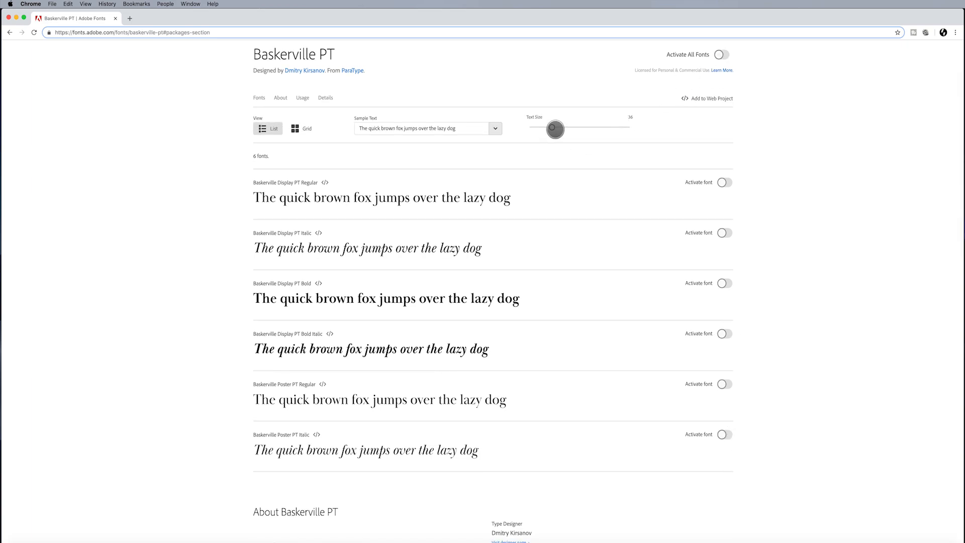
left_click_drag(553, 127, 621, 127)
left_click(570, 127)
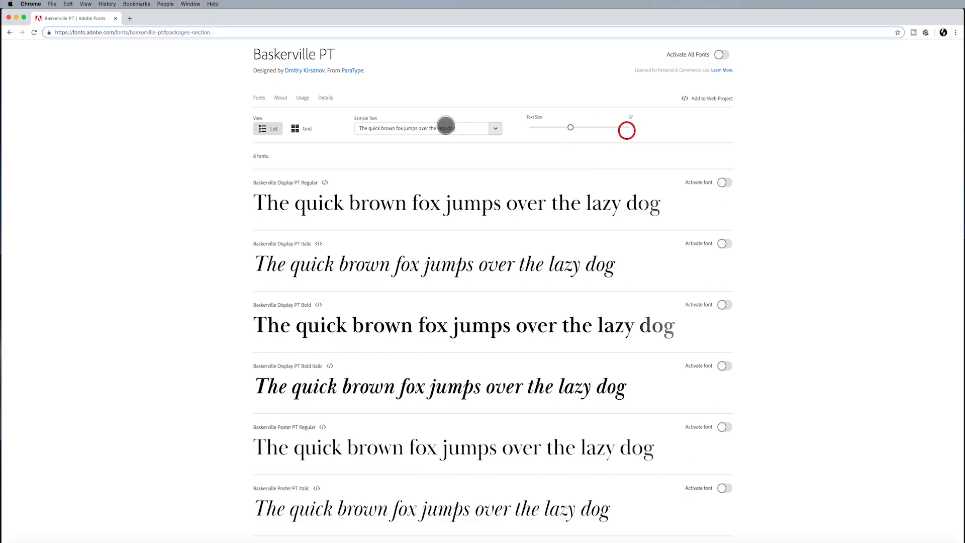
left_click(436, 129)
triple_click(435, 129)
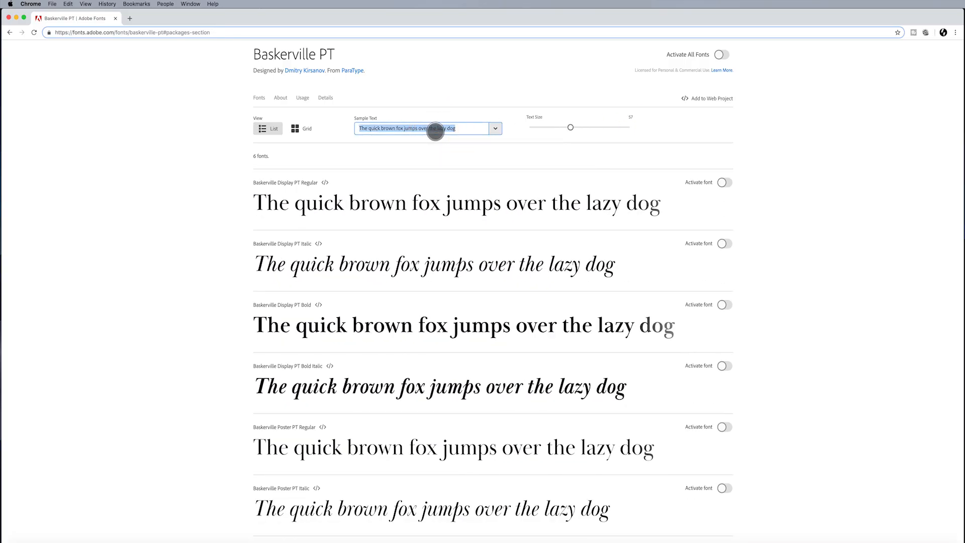
type("a ")
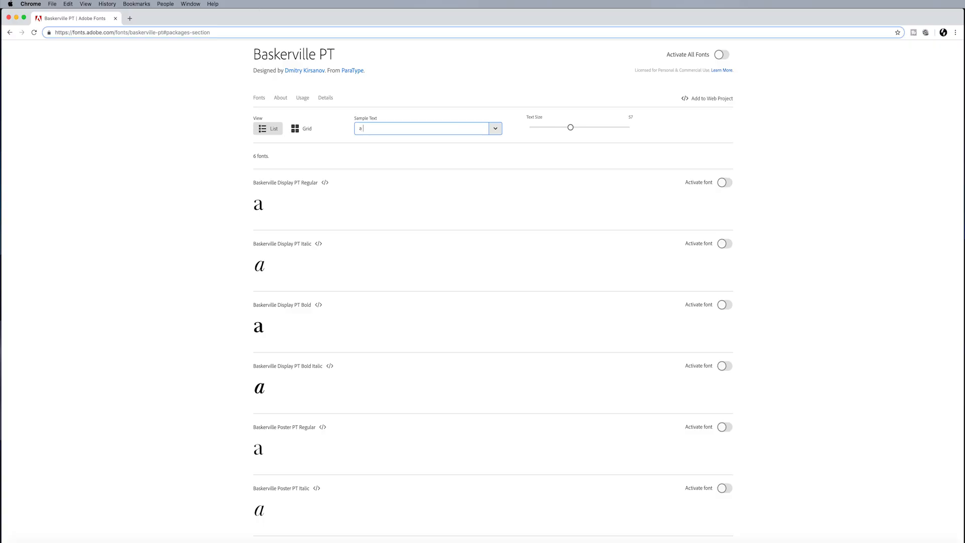
type("masterful p")
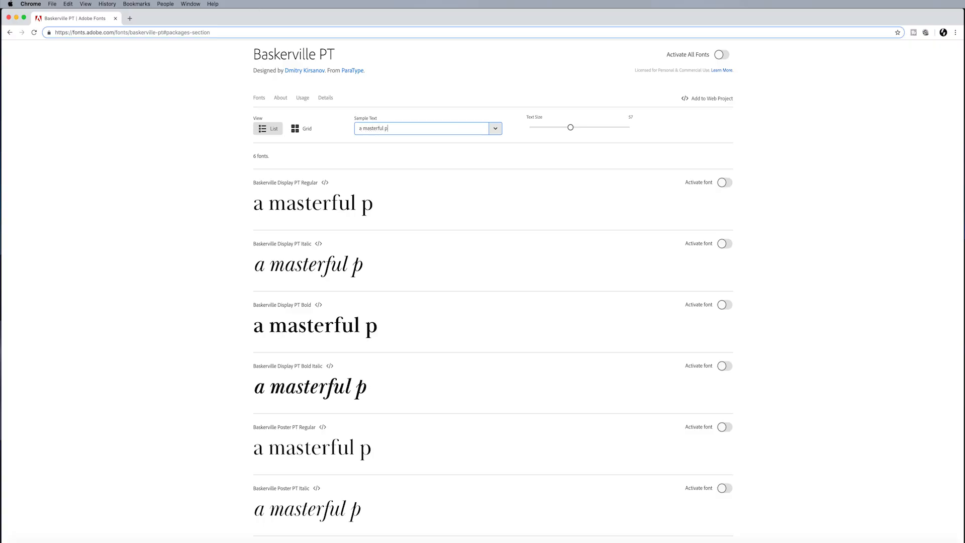
type("erforma")
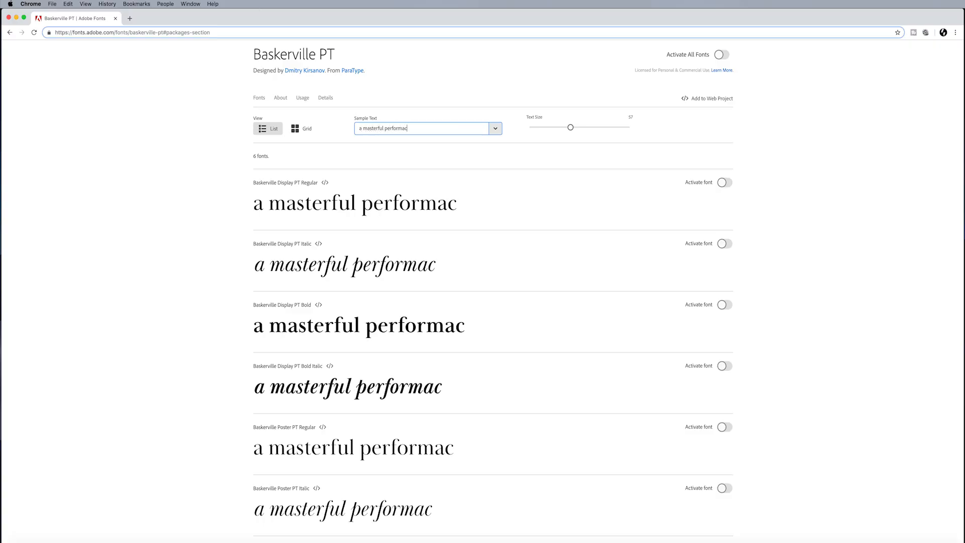
type("nce")
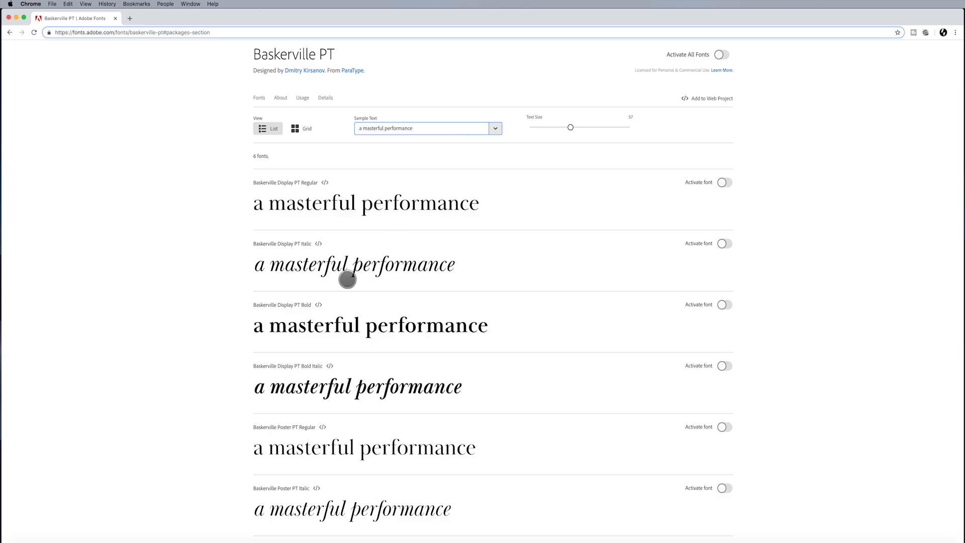
Step: Compare the sample phrase across the Baskerville PT styles and reduce the text size to 43
scroll(304, 342, "down", 3)
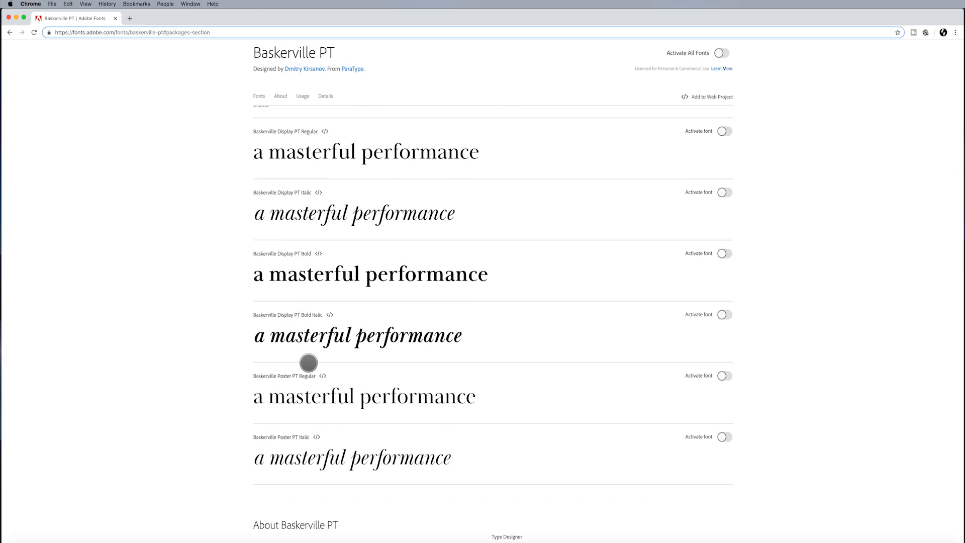
scroll(308, 363, "up", 3)
scroll(308, 361, "down", 3)
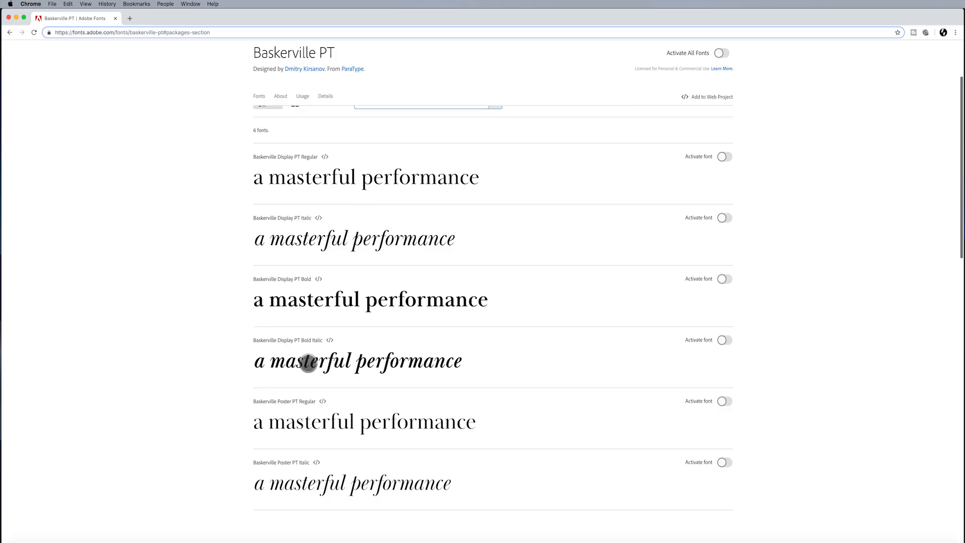
scroll(308, 362, "up", 3)
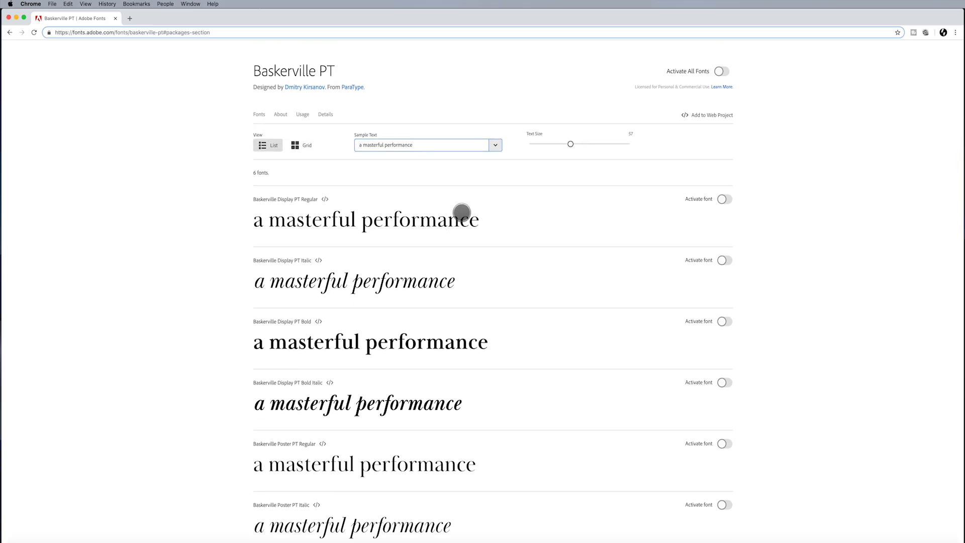
left_click_drag(570, 144, 552, 156)
left_click_drag(556, 154, 558, 153)
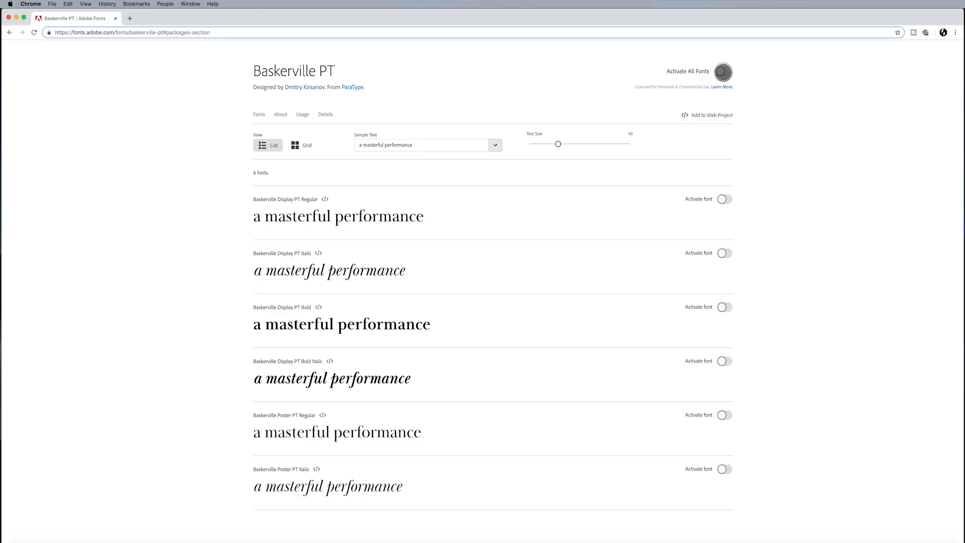
Step: Activate all Baskerville PT fonts, check them in the Creative Cloud font list, and dismiss the activation message
left_click(721, 71)
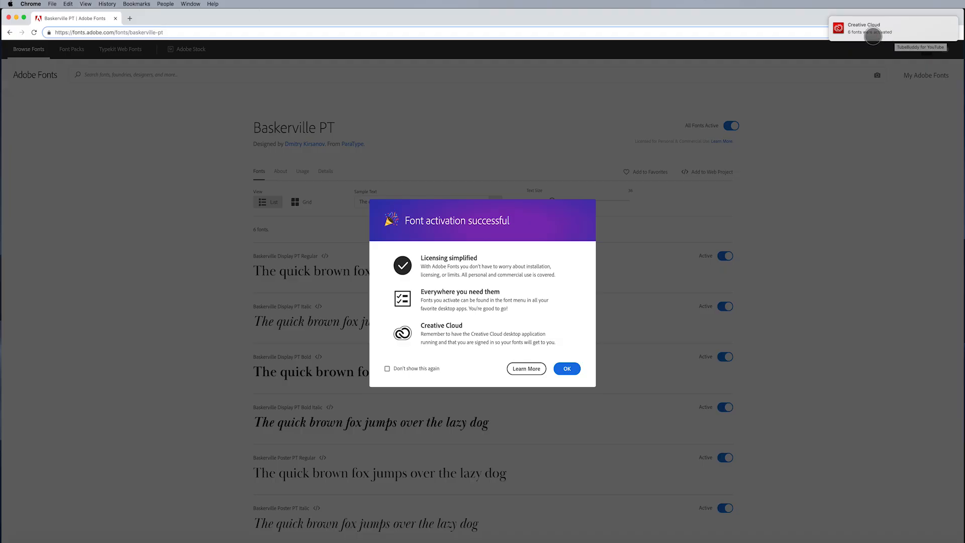
left_click(859, 35)
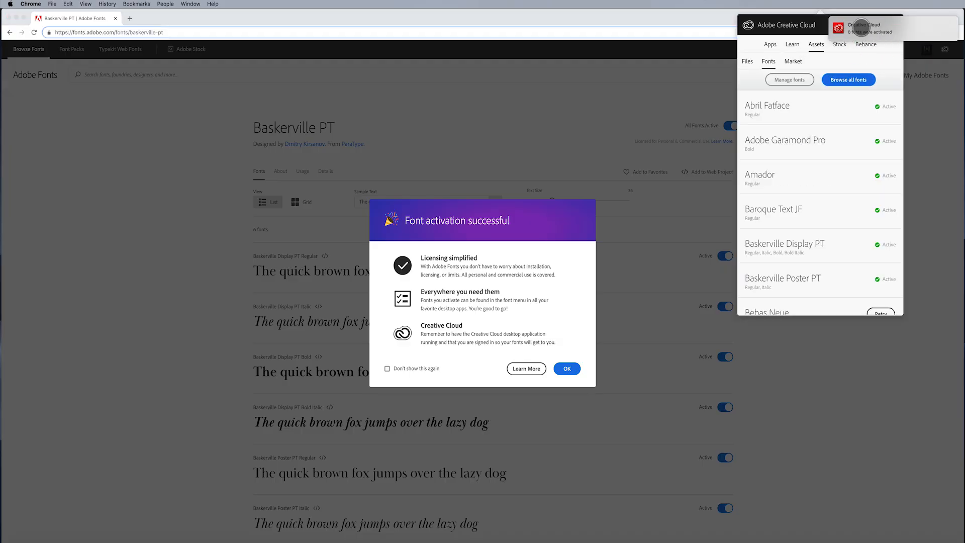
left_click(690, 80)
left_click(567, 369)
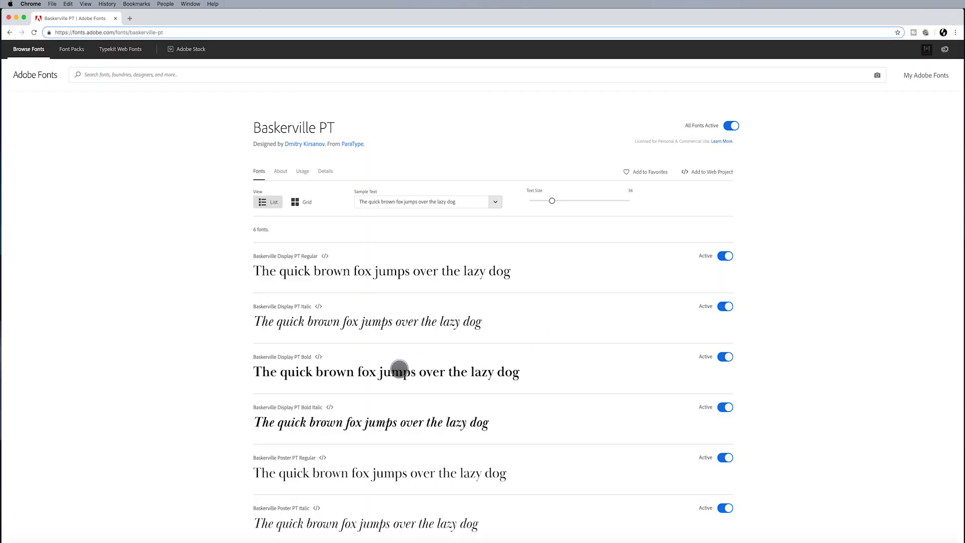
Step: Switch back to After Effects and move the quote slightly up and left to about 984, 500
left_click(297, 539)
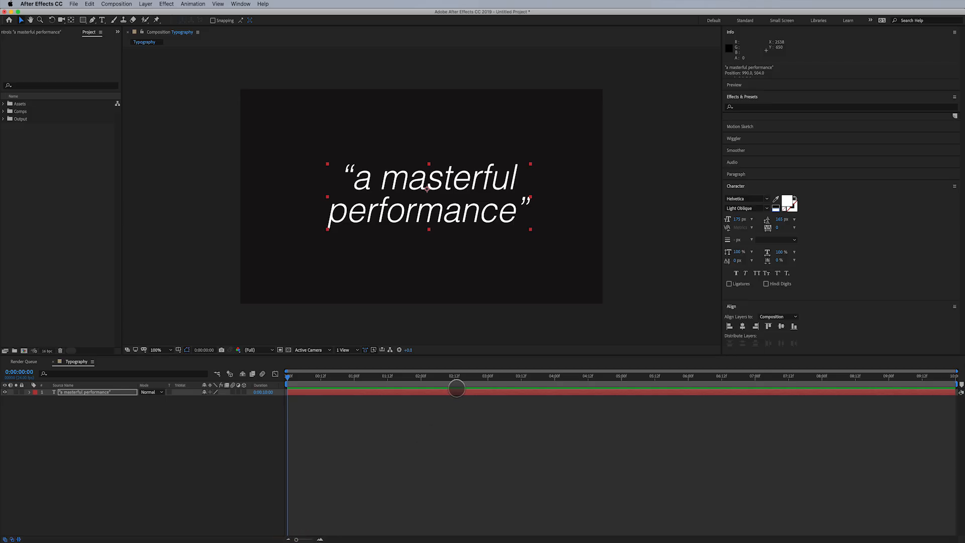
left_click_drag(454, 186, 453, 186)
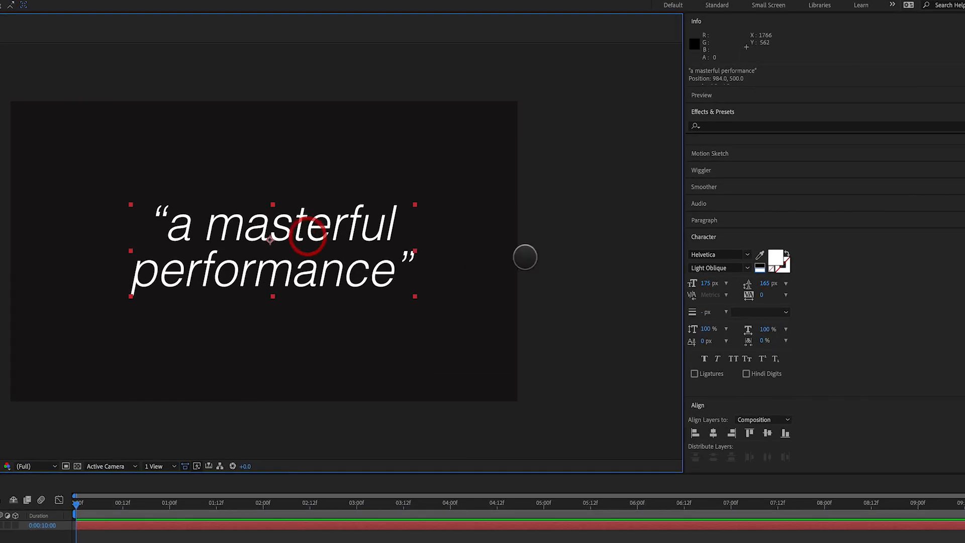
Step: Change the quote's font family to Baskerville Display PT
left_click(711, 253)
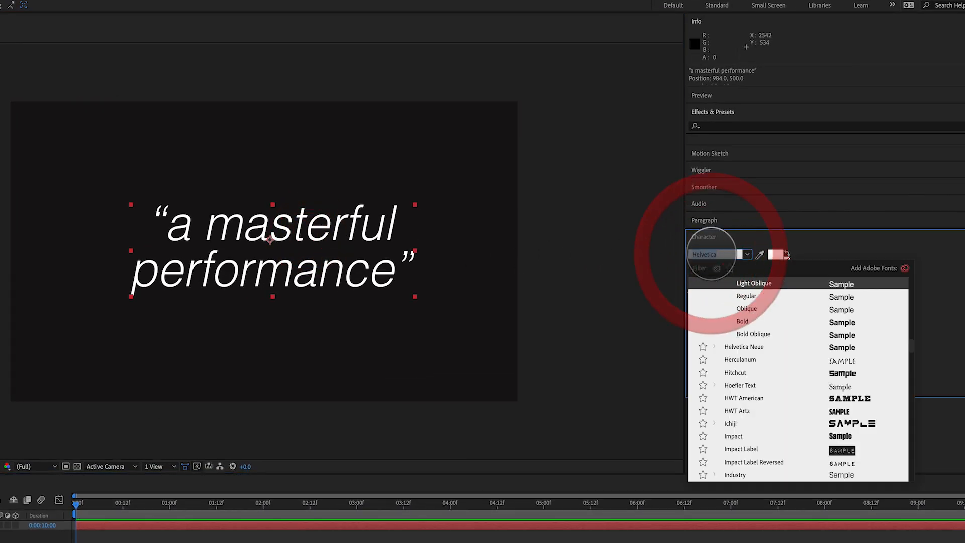
scroll(746, 345, "up", 5)
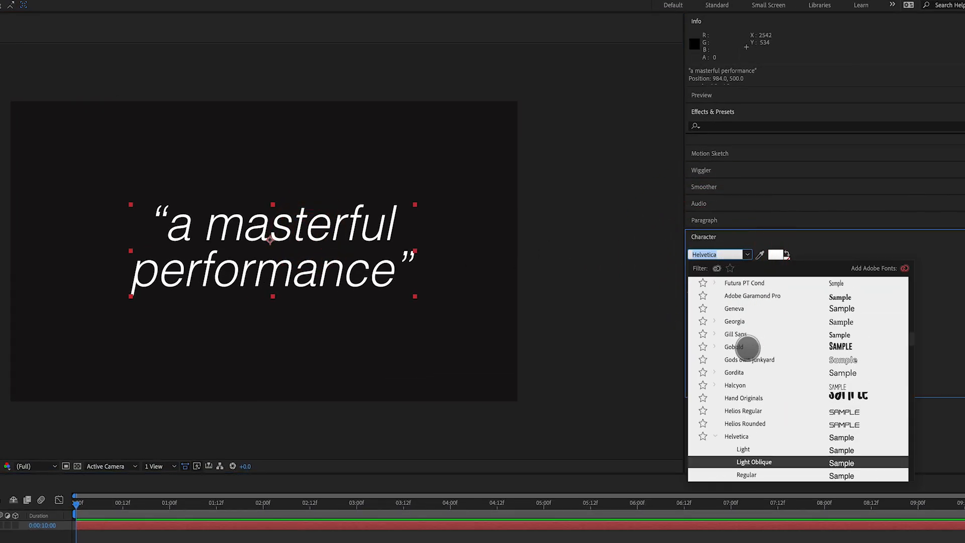
scroll(748, 346, "up", 10)
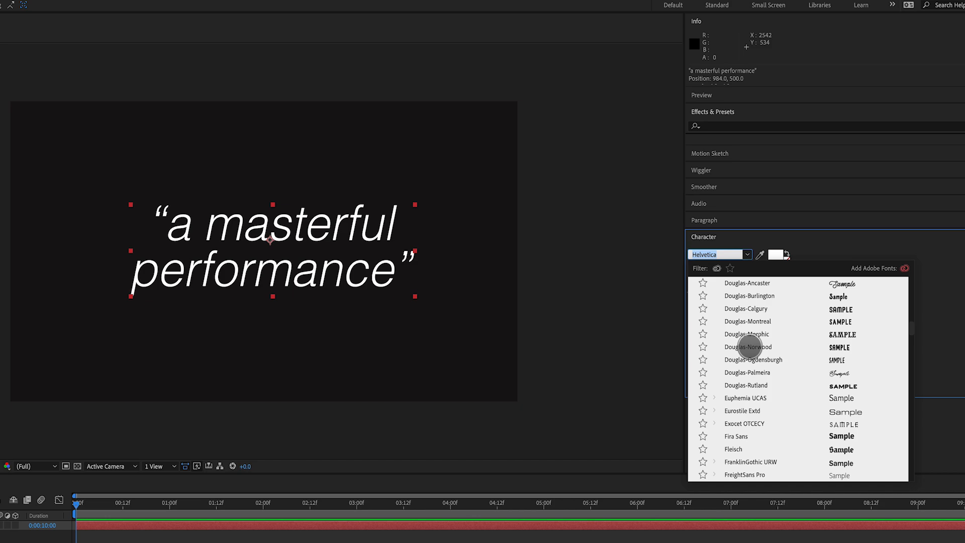
scroll(749, 346, "up", 4)
scroll(749, 346, "up", 5)
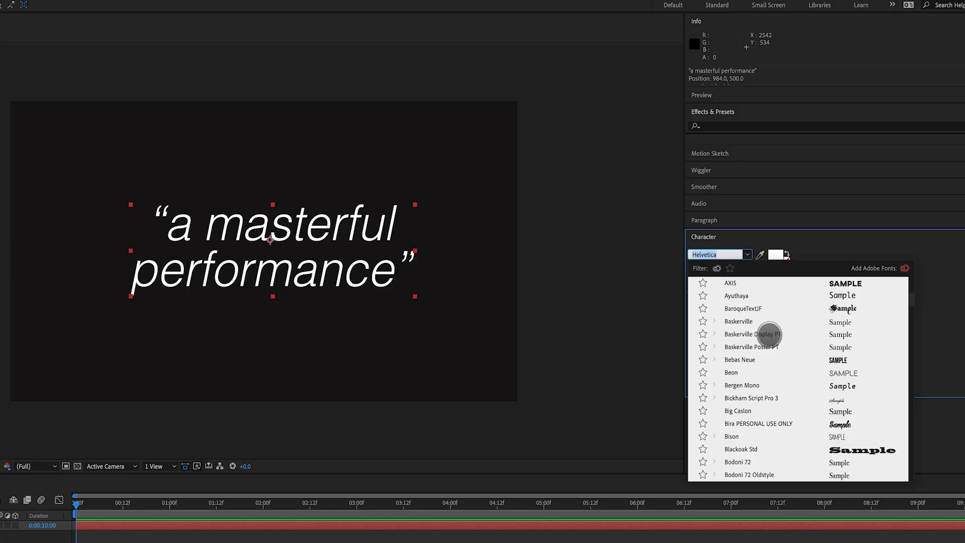
left_click(767, 334)
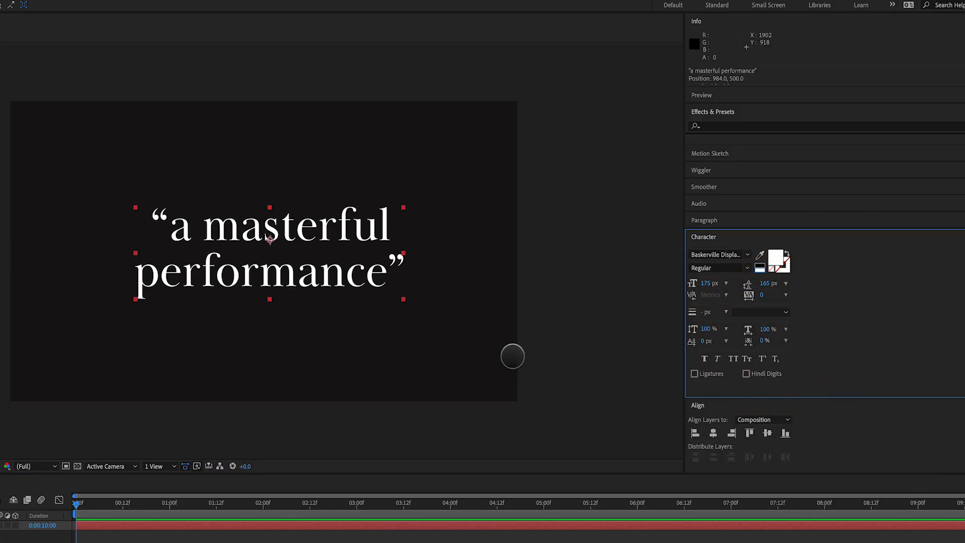
Step: Try the Italic style on the quote and return it to Regular
left_click(747, 268)
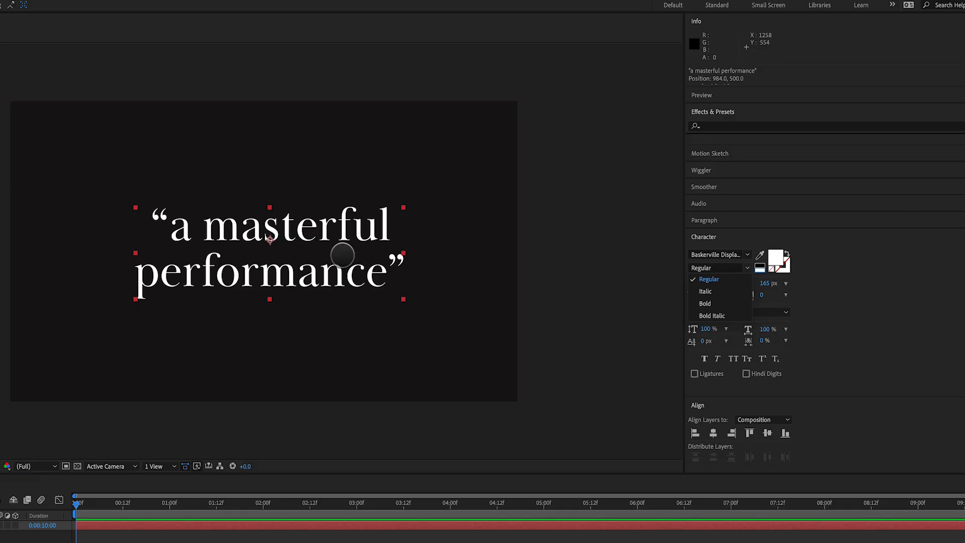
left_click(709, 291)
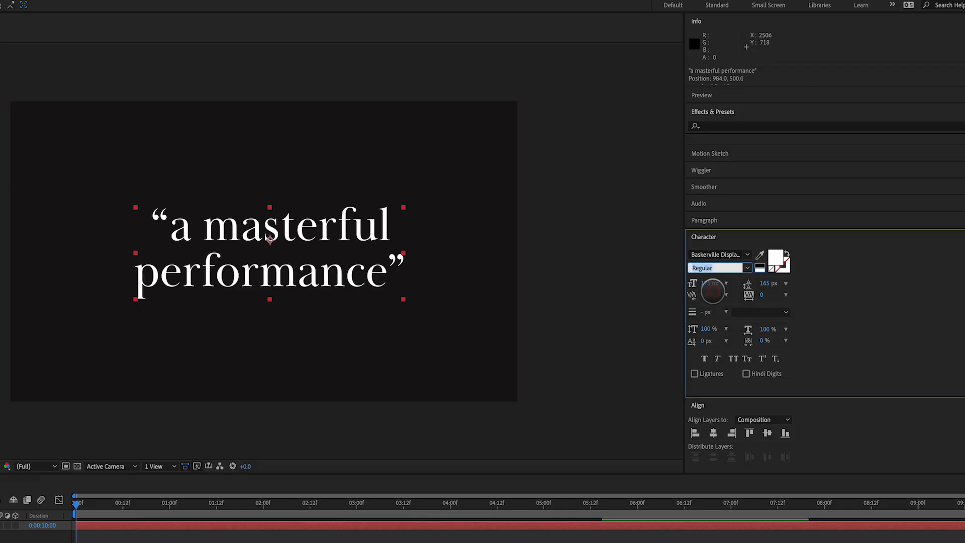
left_click(747, 267)
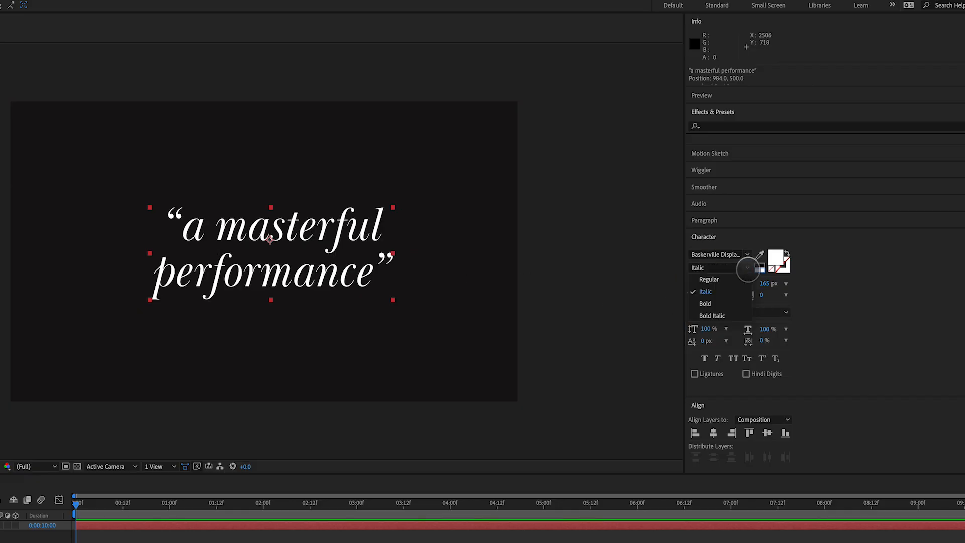
left_click(720, 279)
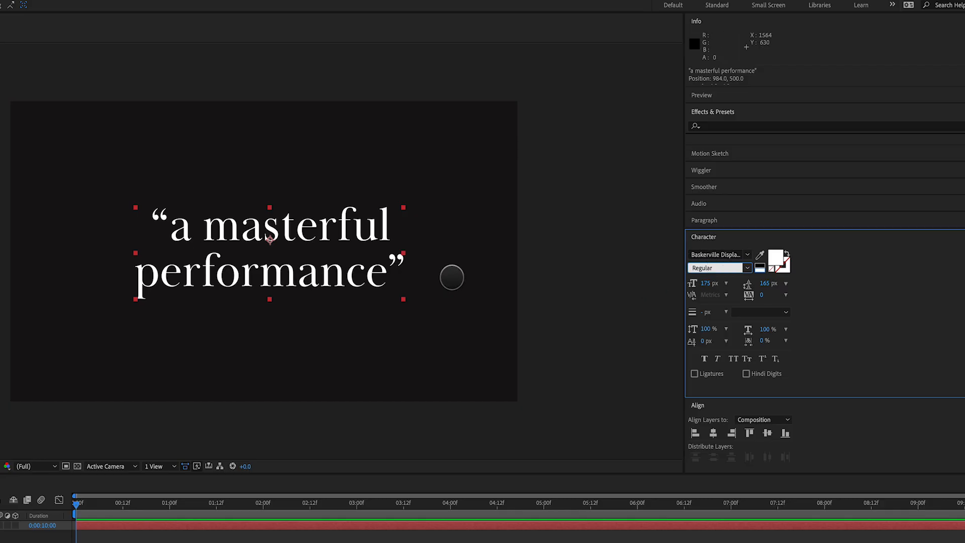
left_click(454, 277)
left_click(335, 268)
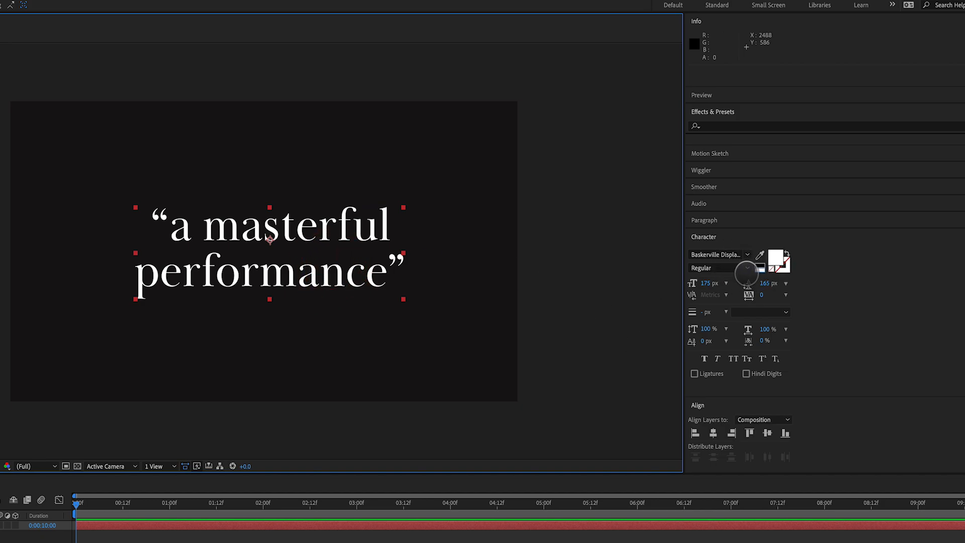
left_click(747, 256)
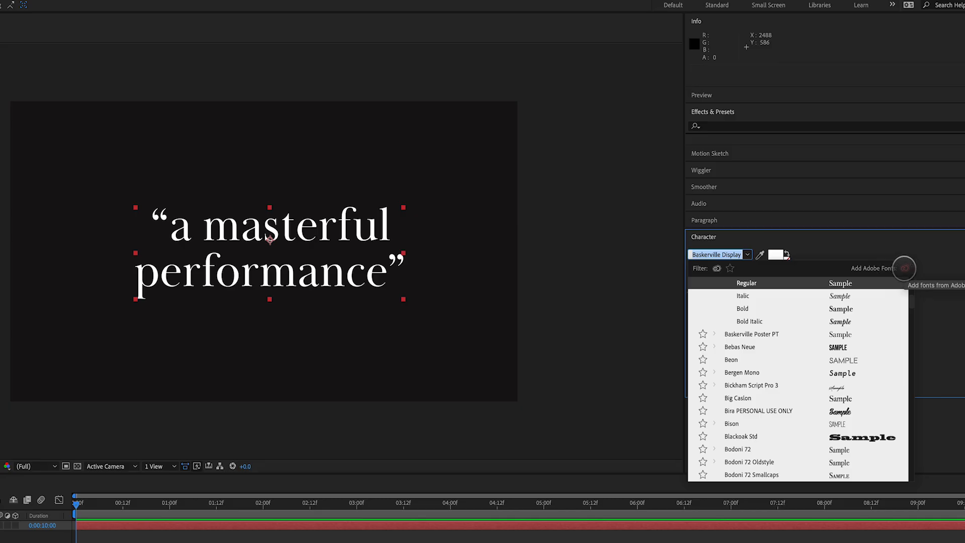
left_click(565, 308)
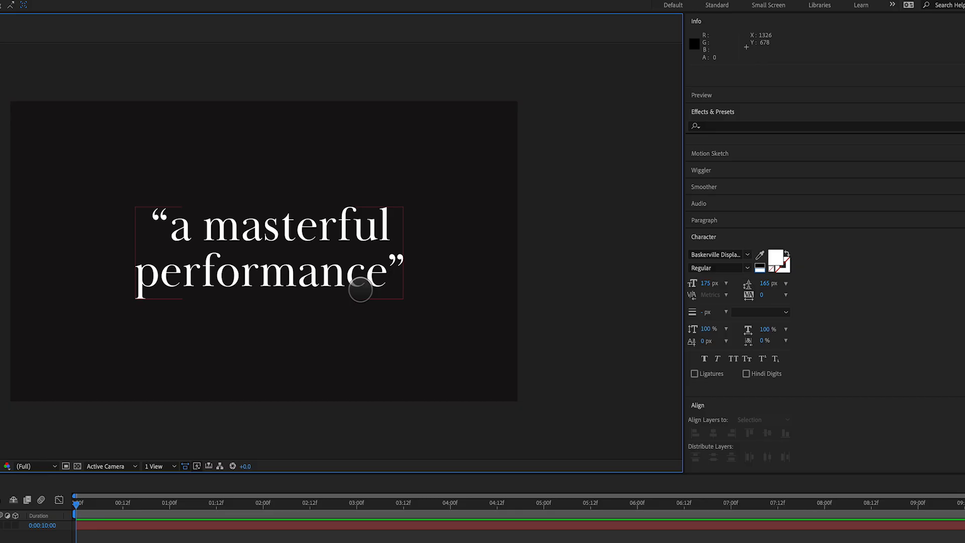
Step: Enlarge the quote's font size to 204 px
left_click(706, 283)
left_click_drag(705, 283, 725, 291)
left_click(345, 280)
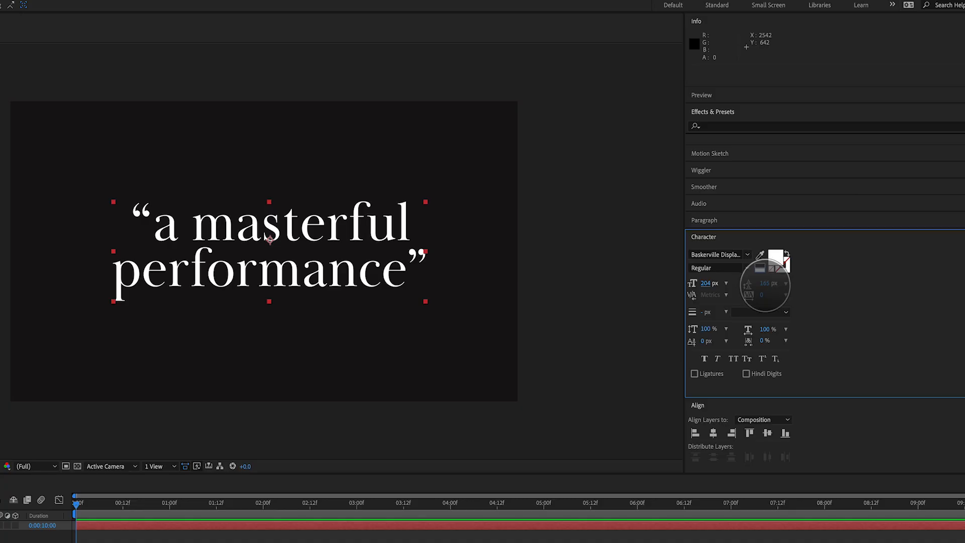
Step: Set the quote's leading to 168 px and its tracking to -4, trying a wide tracking of 105 first
mouse_move(771, 283)
left_mouse_down()
mouse_move(800, 281)
mouse_move(768, 282)
mouse_move(790, 286)
mouse_move(754, 297)
mouse_move(793, 286)
mouse_move(764, 297)
mouse_move(687, 289)
mouse_move(792, 286)
mouse_move(778, 292)
left_mouse_up()
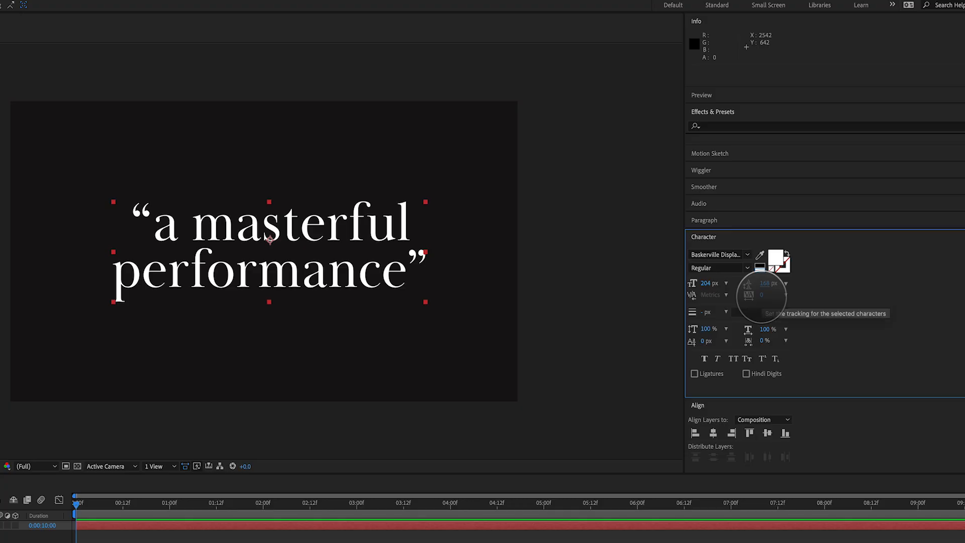
left_click_drag(759, 296, 819, 297)
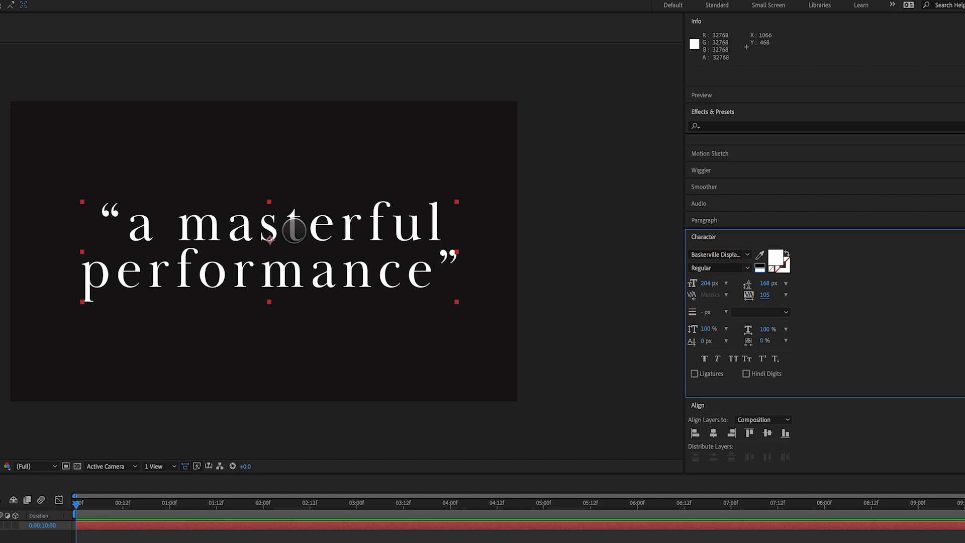
left_click_drag(753, 284, 732, 318)
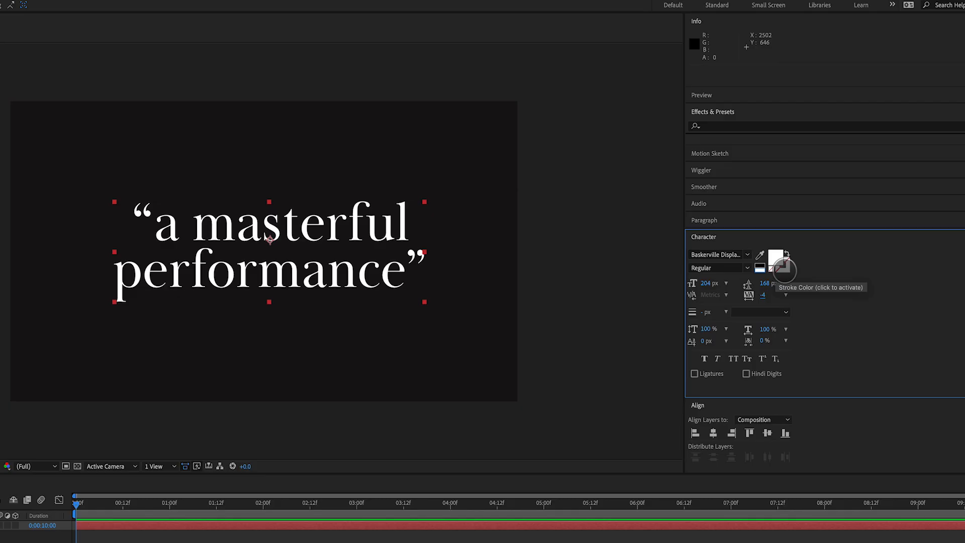
Step: Give the quote's text a red stroke with colour CF1C1C
left_click(782, 267)
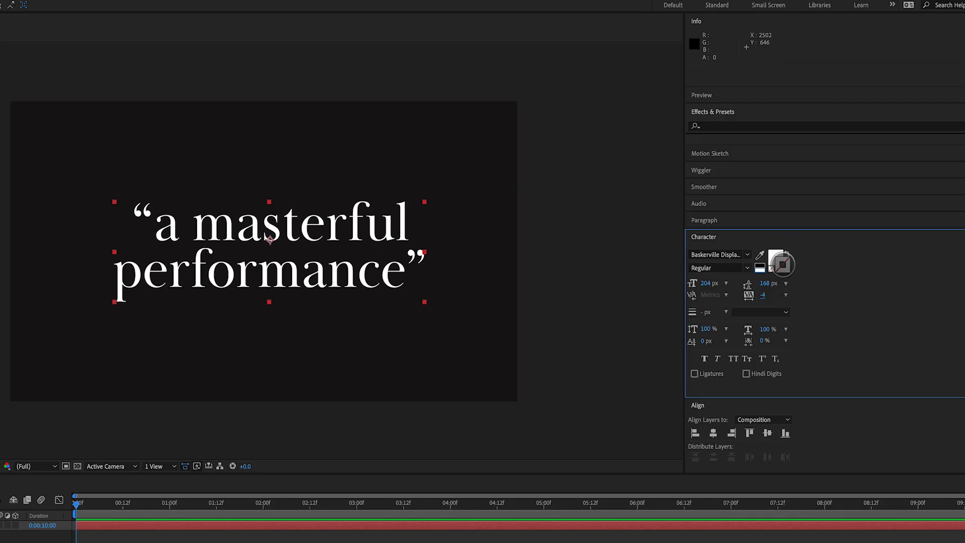
left_click(782, 264)
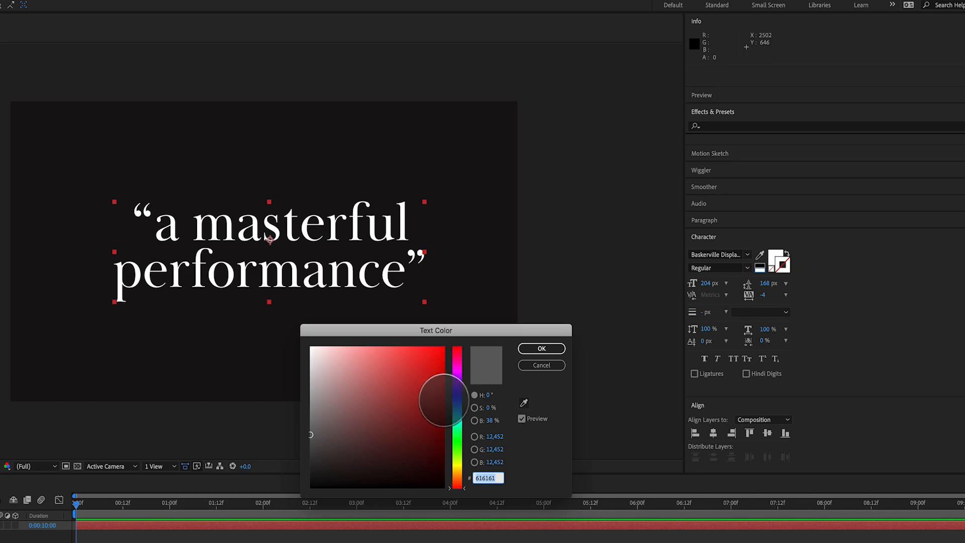
left_click(427, 373)
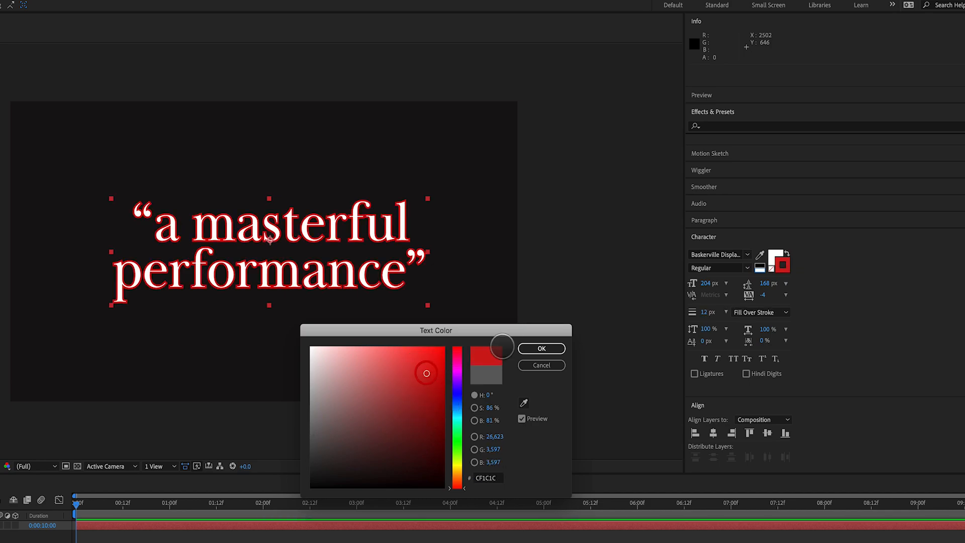
left_click(541, 348)
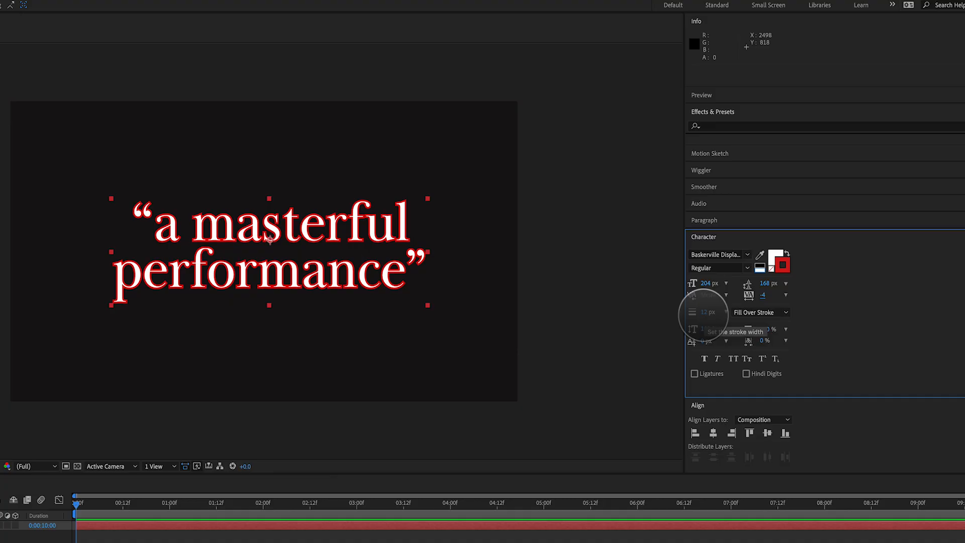
Step: Set the stroke width to 9 px and try the Stroke Over Fill and All Fills Over All Strokes orders
mouse_move(703, 315)
left_mouse_down()
mouse_move(732, 308)
mouse_move(689, 312)
mouse_move(747, 308)
mouse_move(784, 334)
mouse_move(788, 326)
mouse_move(786, 334)
left_mouse_up()
left_click(747, 311)
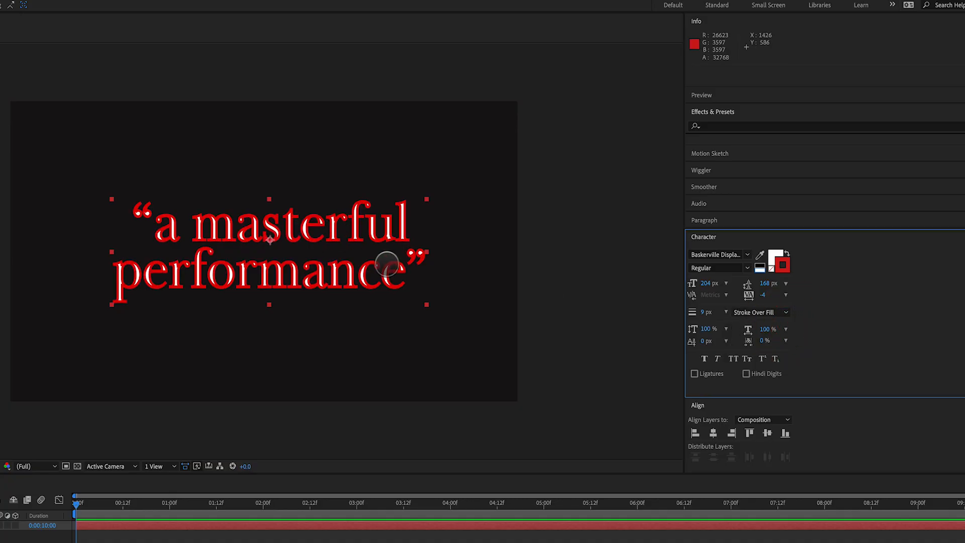
left_click(763, 312)
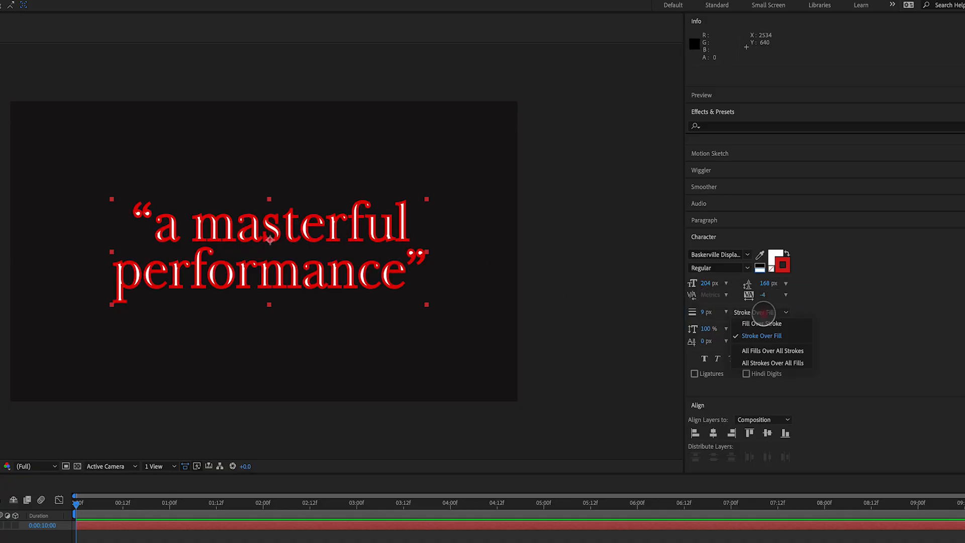
left_click_drag(763, 312, 781, 350)
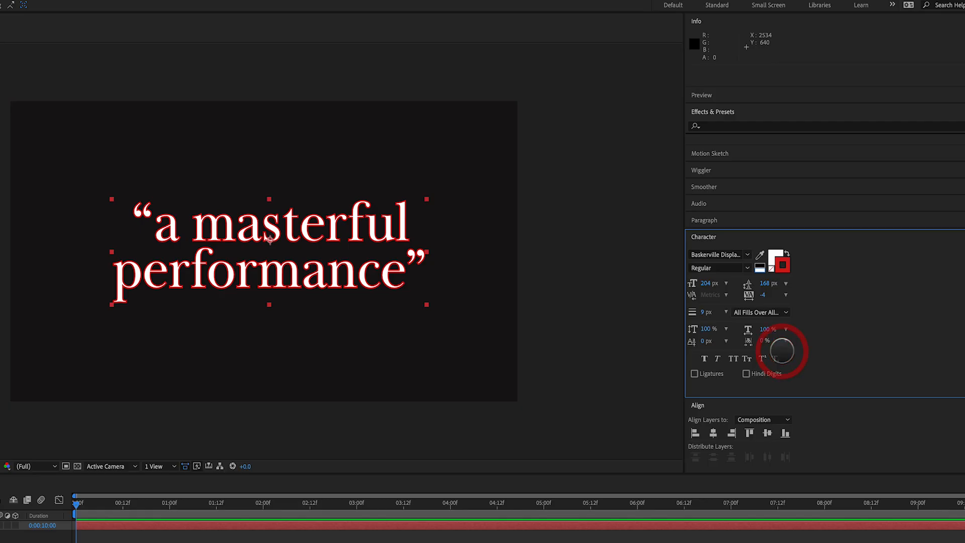
Step: Set the stroke order back to Fill Over Stroke and remove the stroke from the quote
left_click(774, 312)
left_click(772, 323)
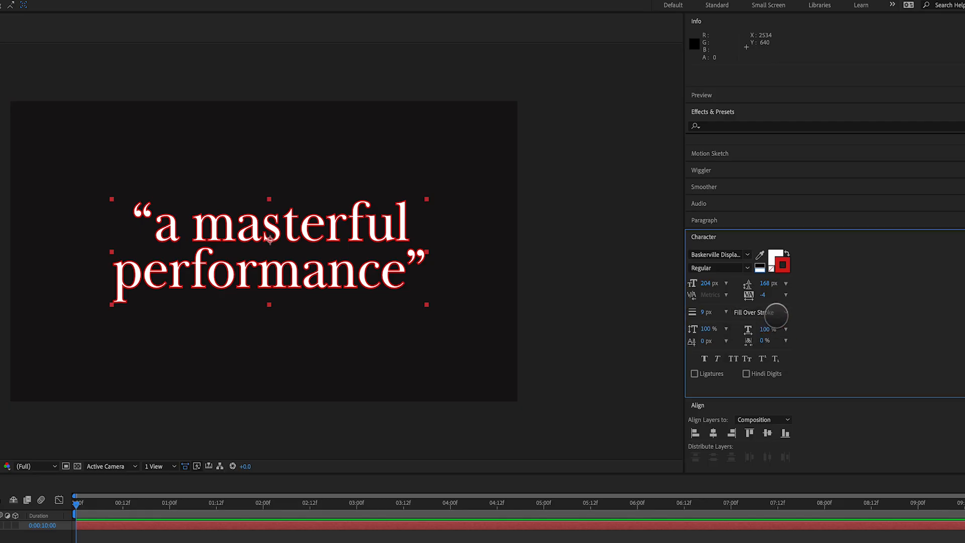
left_click(770, 269)
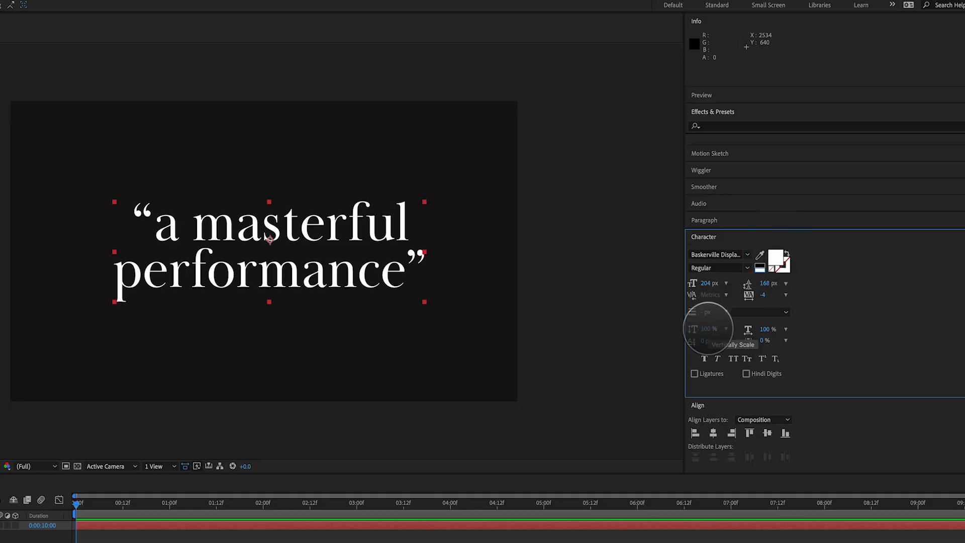
Step: Try different vertical and horizontal scale values on the quote, undoing each change
mouse_move(708, 328)
left_mouse_down()
mouse_move(728, 328)
mouse_move(668, 329)
mouse_move(758, 328)
mouse_move(718, 336)
left_mouse_up()
left_click(667, 323)
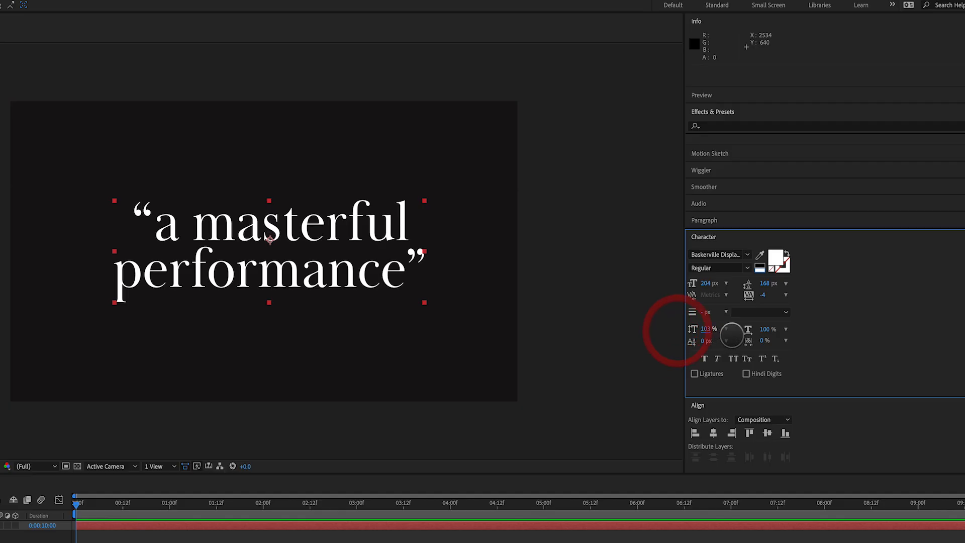
key("ctrl+z")
left_click_drag(762, 329, 792, 324)
key("ctrl+z")
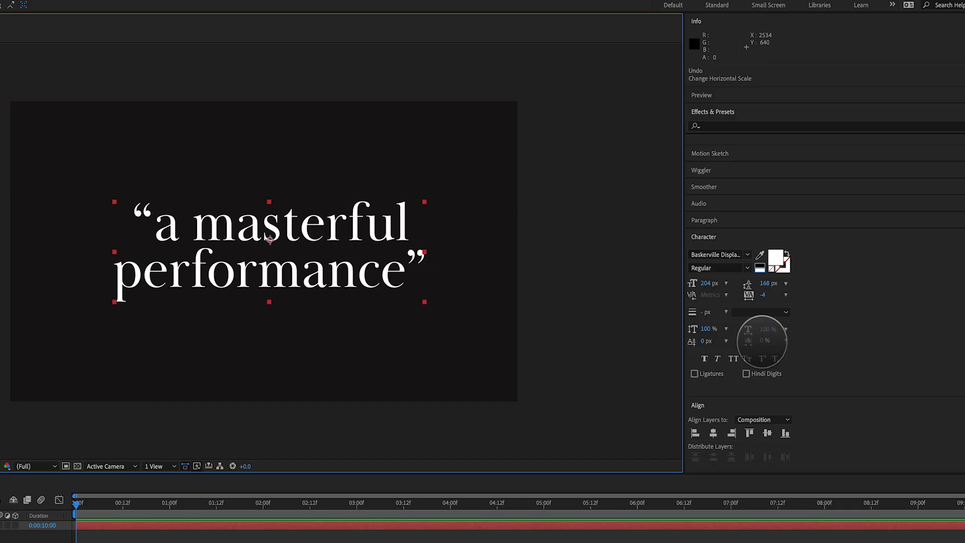
left_click_drag(707, 328, 790, 334)
key("ctrl+z")
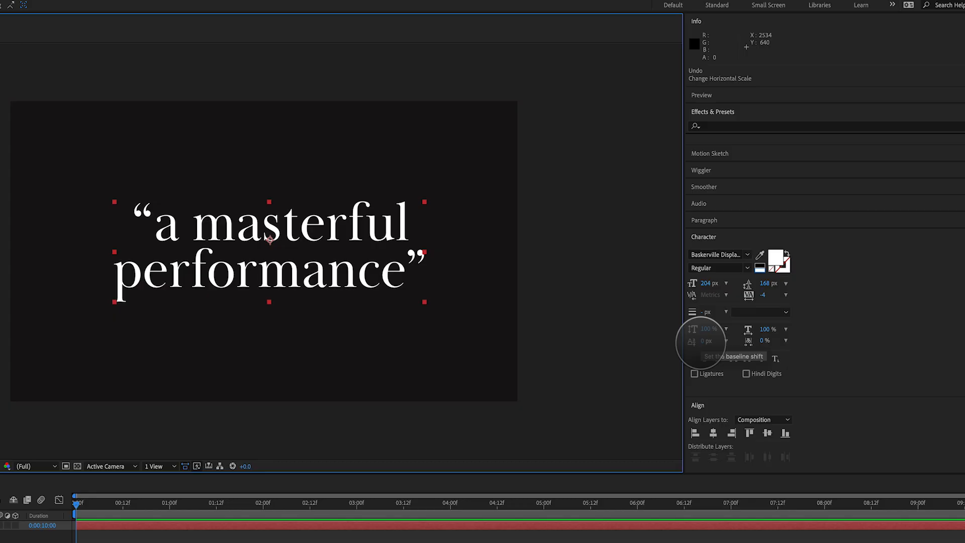
Step: Add a ® symbol after the closing quotation mark of "performance"
double_click(408, 263)
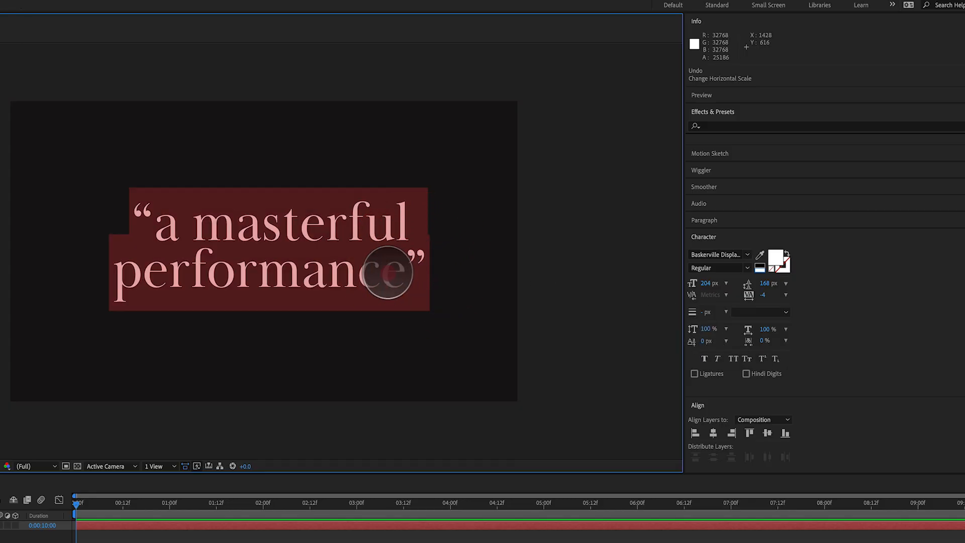
left_click(389, 272)
left_click(427, 269)
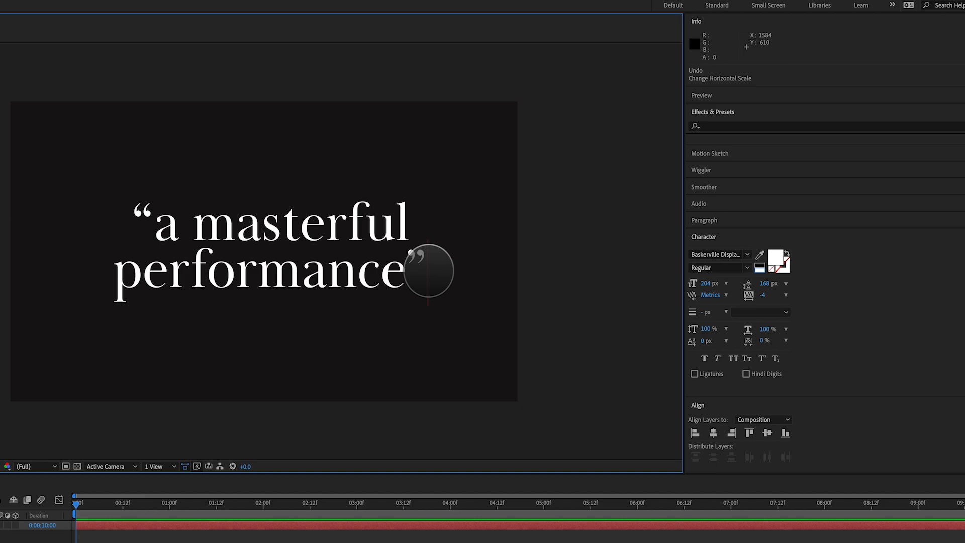
type("®")
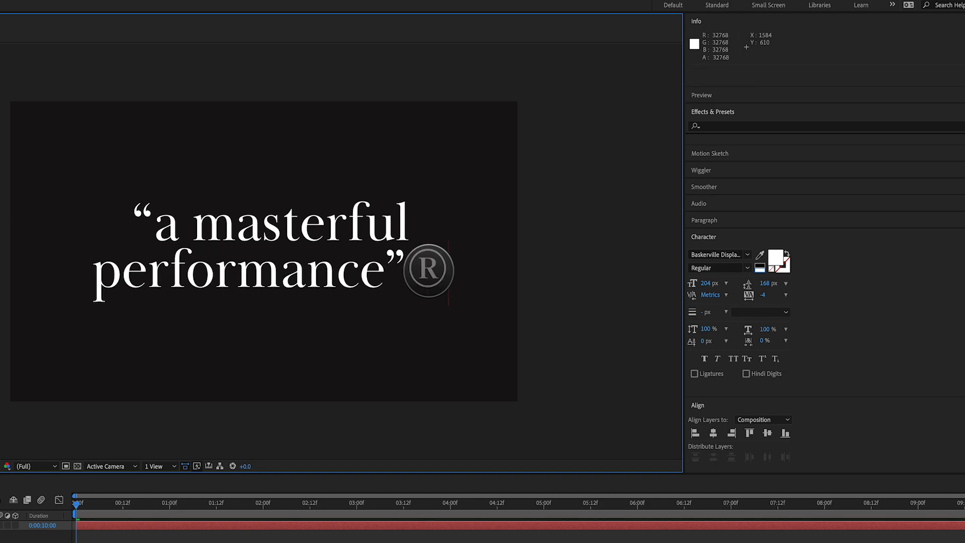
Step: Try superscript with a -8 px baseline shift on the ® symbol and revert both changes
left_click_drag(449, 271, 405, 274)
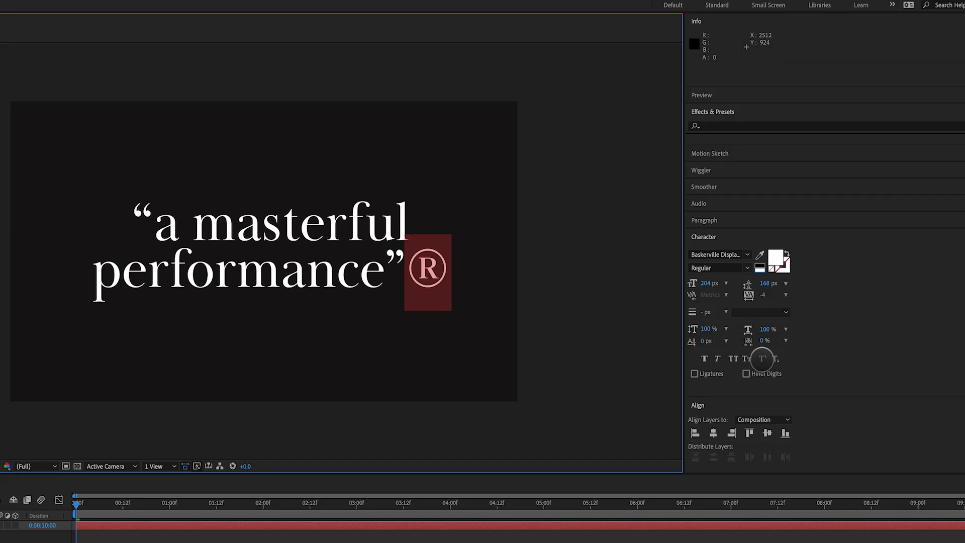
left_click(762, 358)
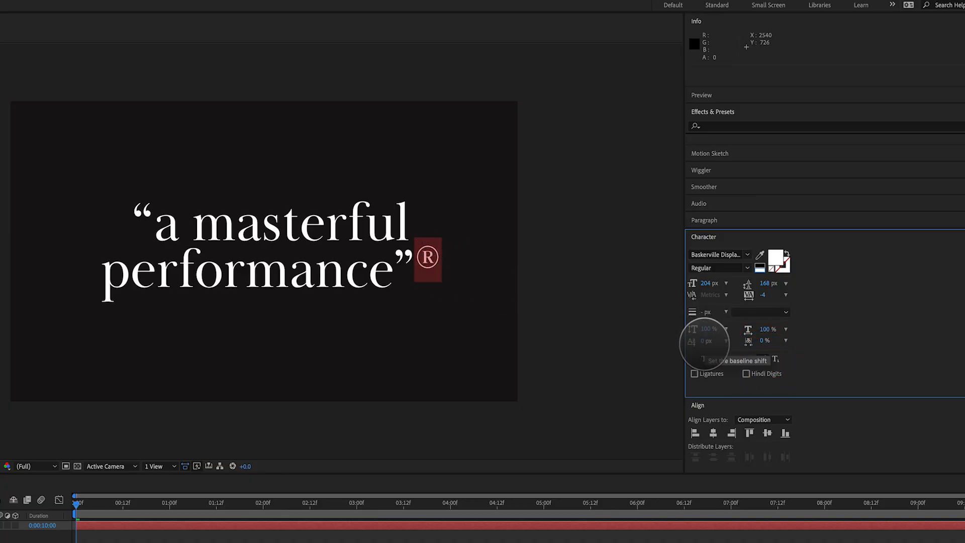
mouse_move(706, 341)
left_mouse_down()
mouse_move(685, 344)
mouse_move(786, 327)
mouse_move(762, 333)
mouse_move(795, 336)
mouse_move(650, 338)
mouse_move(681, 330)
mouse_move(710, 345)
left_mouse_up()
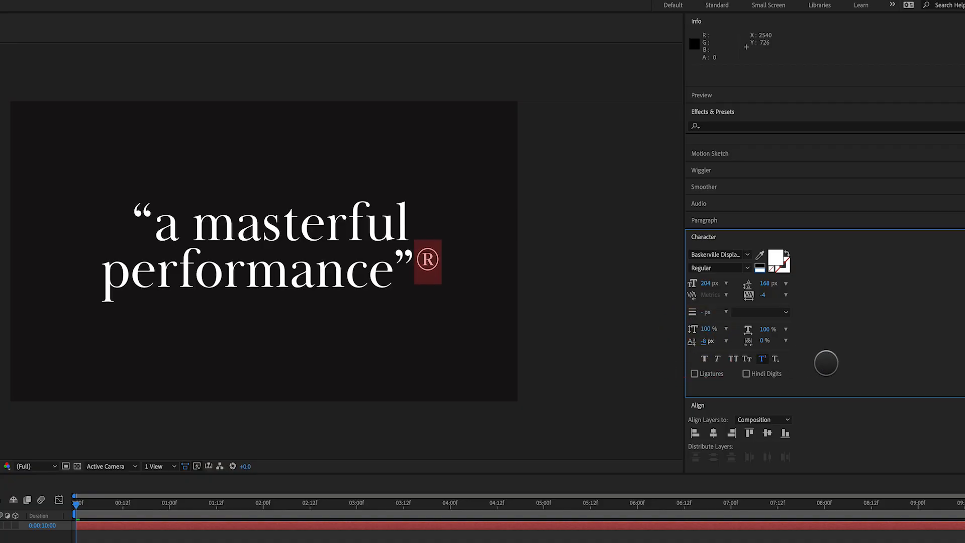
key("super+shift+equal")
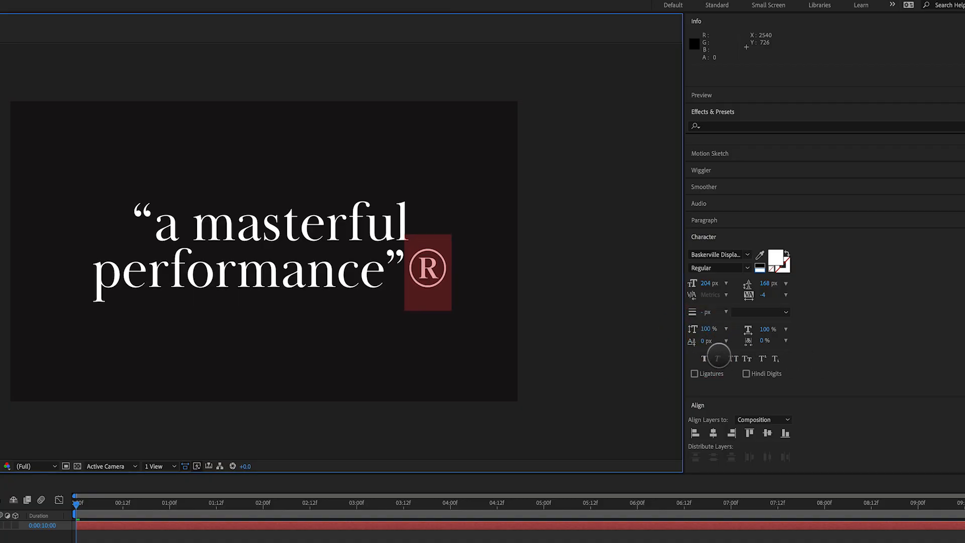
Step: Try a -343 px baseline shift on the ® symbol, reset it to 0 px and delete the symbol
left_click_drag(704, 341, 479, 312)
left_click(706, 341)
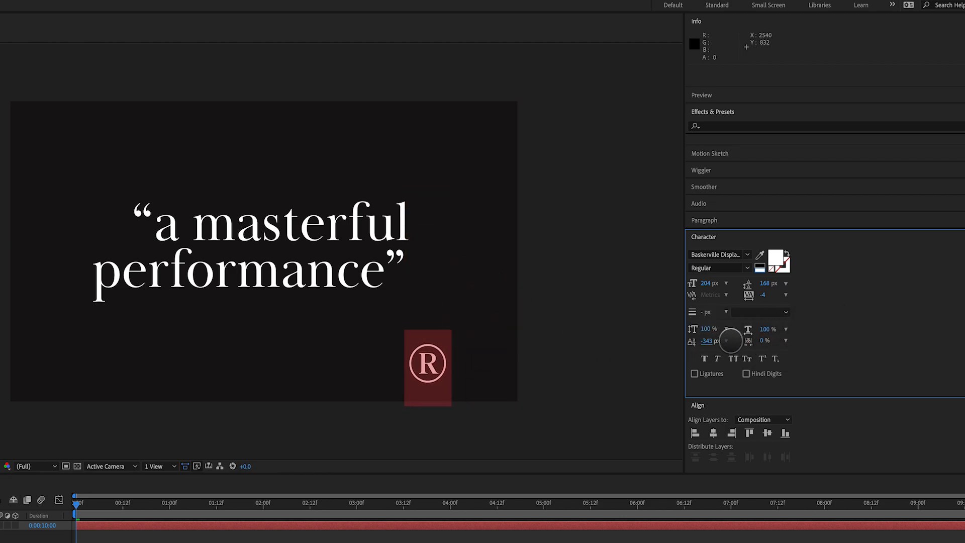
type("0")
key("Return")
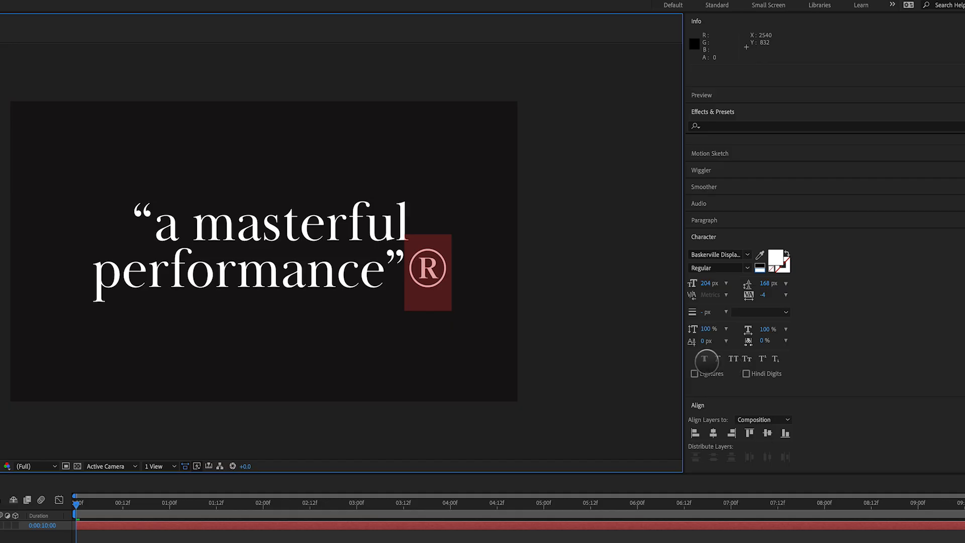
key("BackSpace")
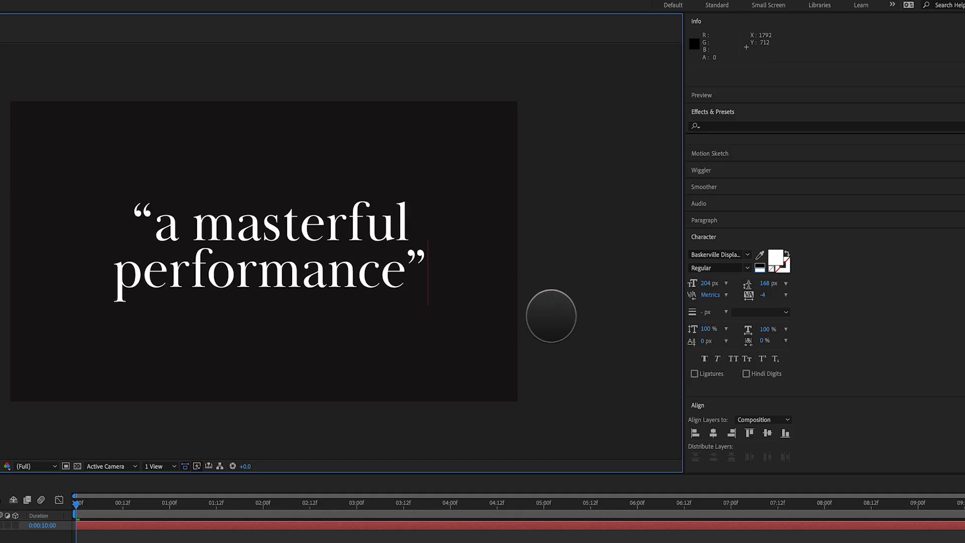
Step: Check the font styles available for the whole quote, then try Faux Bold on it and switch it off again
key("ctrl+a")
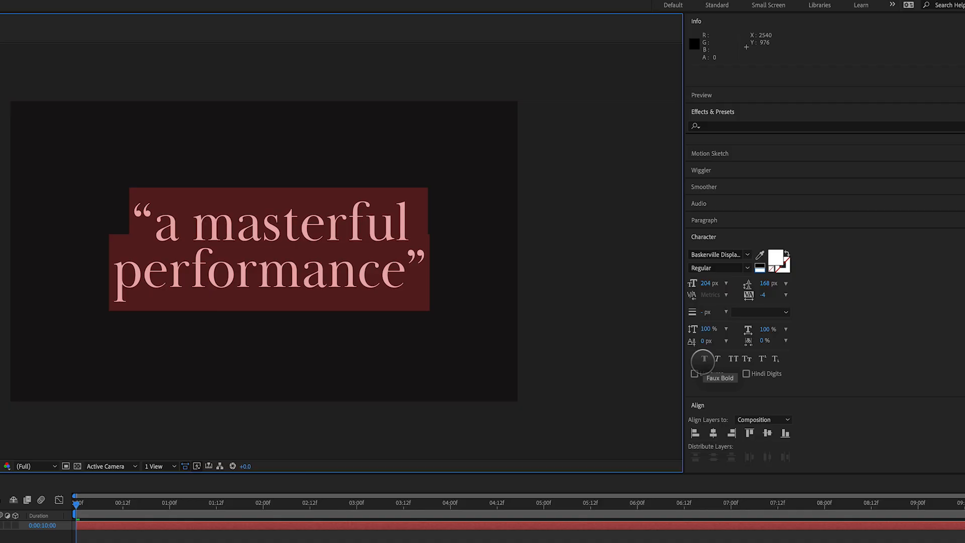
left_click(743, 268)
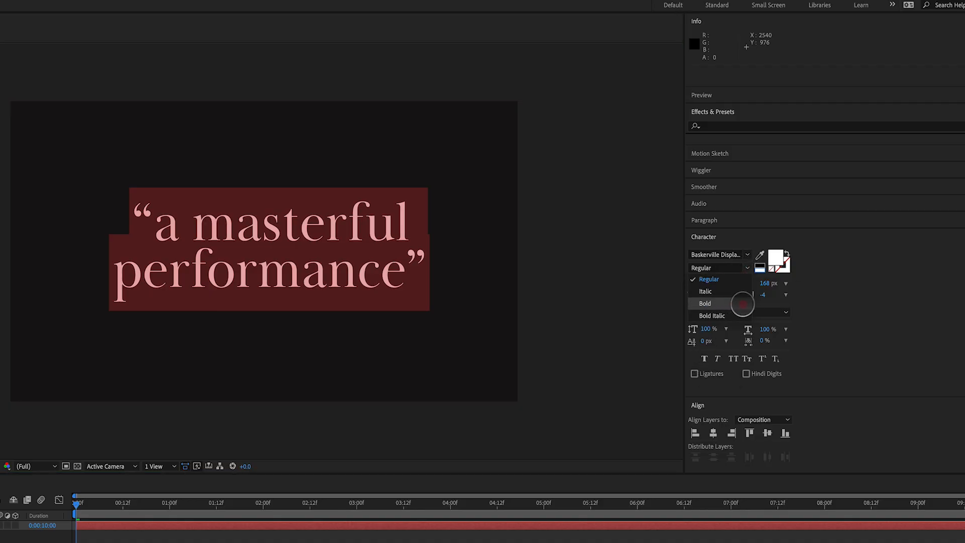
left_click(825, 310)
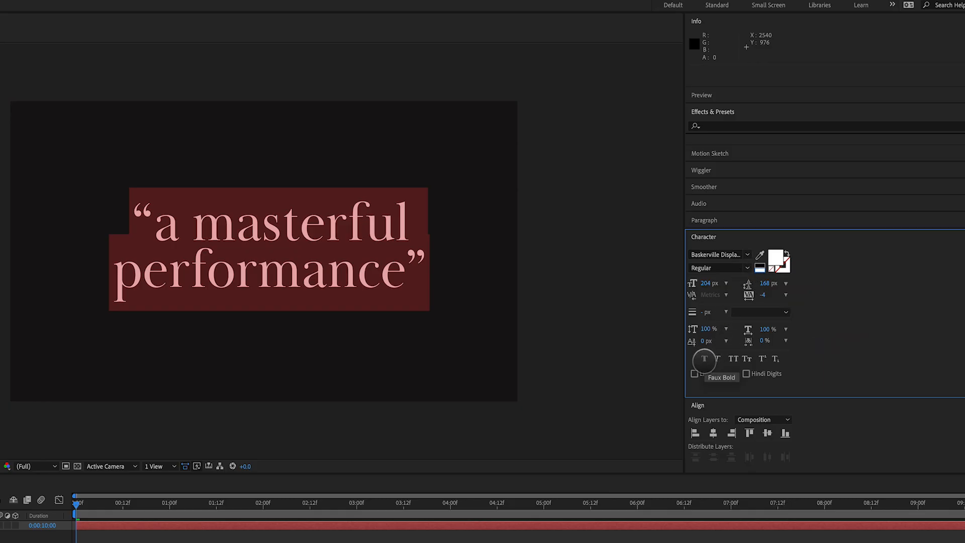
left_click(704, 359)
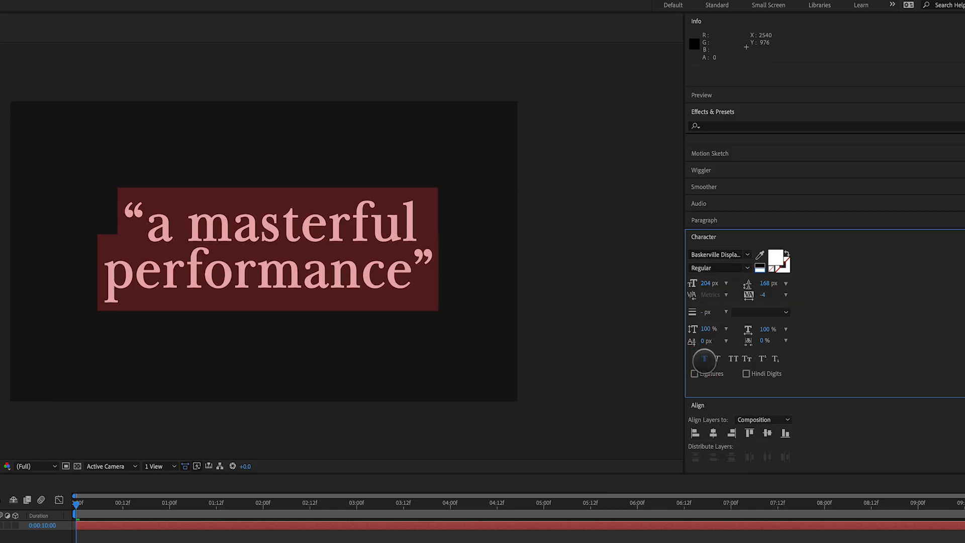
left_click(609, 349)
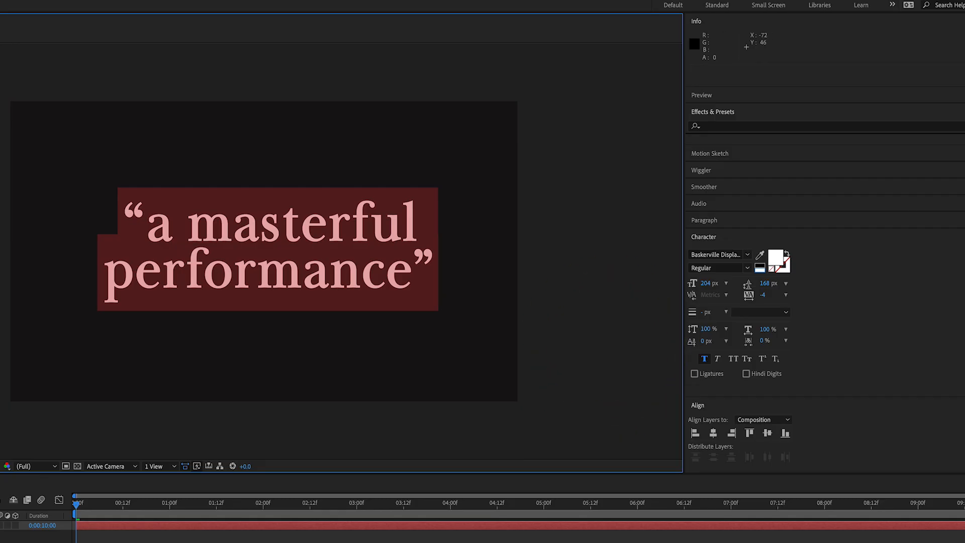
left_click(328, 276)
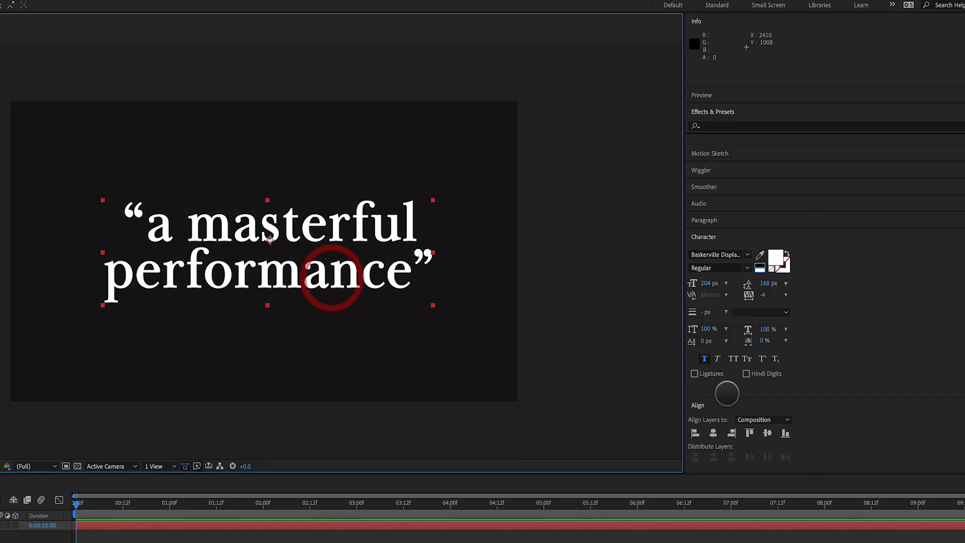
left_click(704, 358)
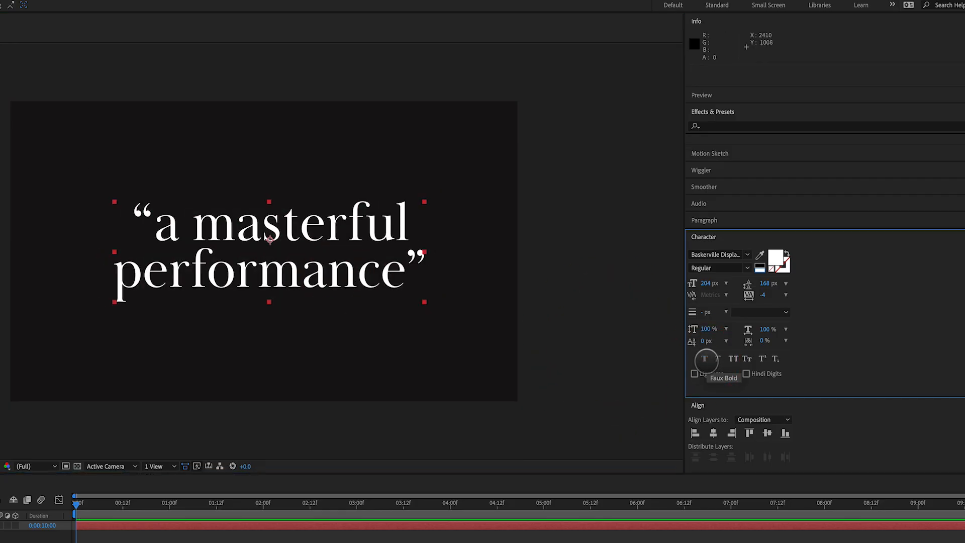
Step: Try Faux Italic and All Caps on the quote, switching each one off again
left_click(717, 359)
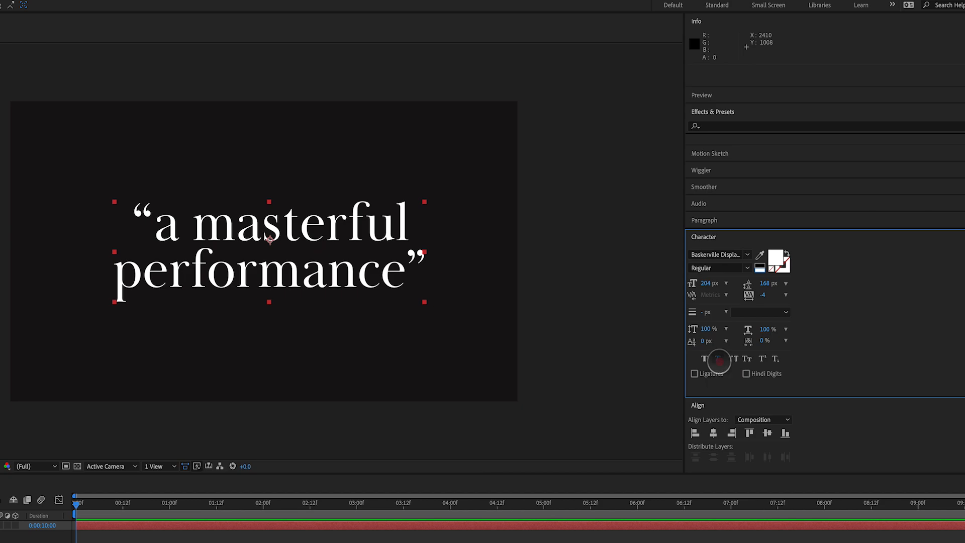
left_click(718, 359)
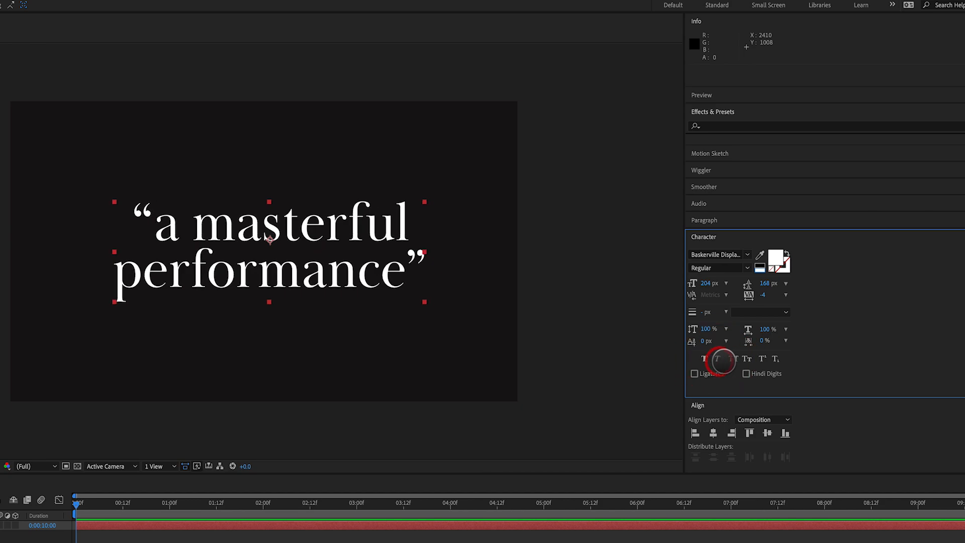
left_click(733, 359)
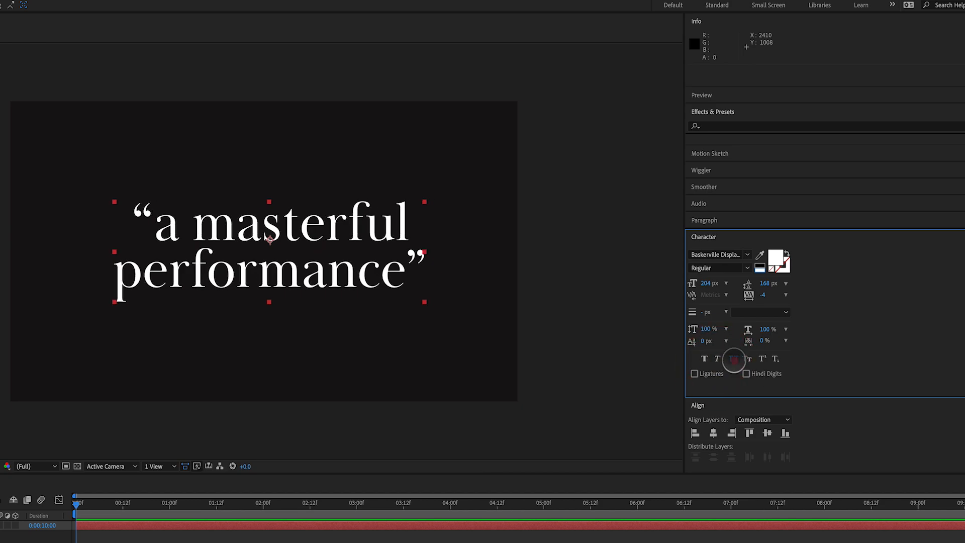
left_click(733, 358)
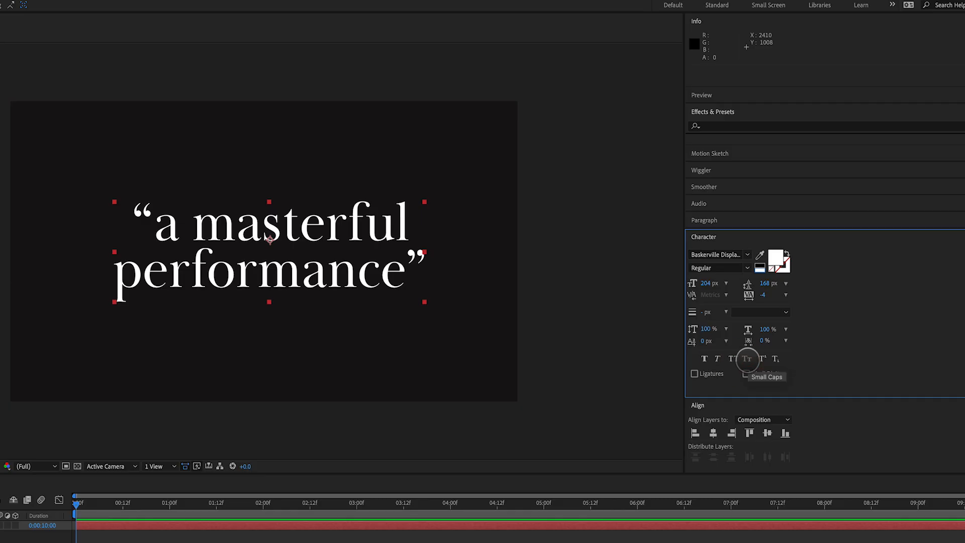
Step: Try Small Caps on the quote with capital initials A, M and P, and revert to the plain lowercase text
left_click(747, 358)
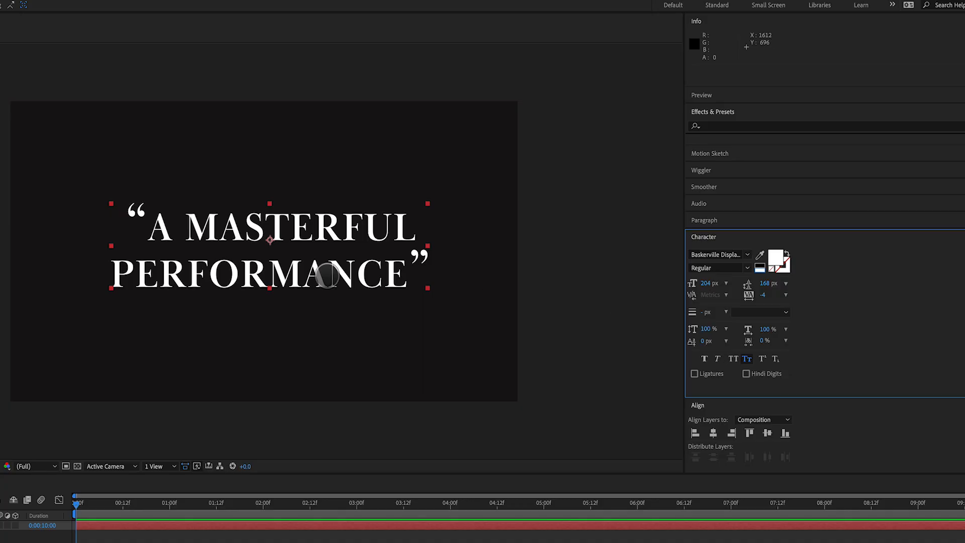
double_click(203, 222)
left_click(191, 229)
left_click(193, 227, "shift")
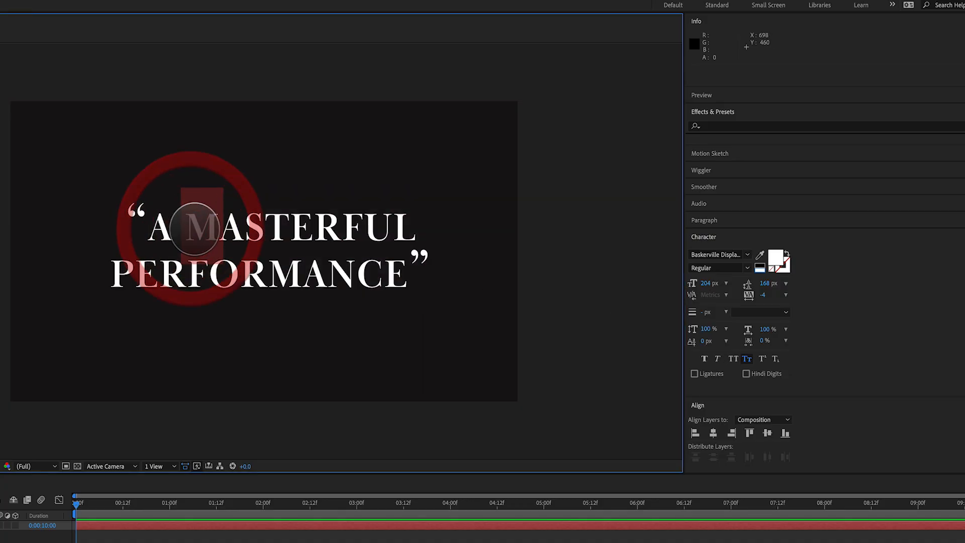
type("M")
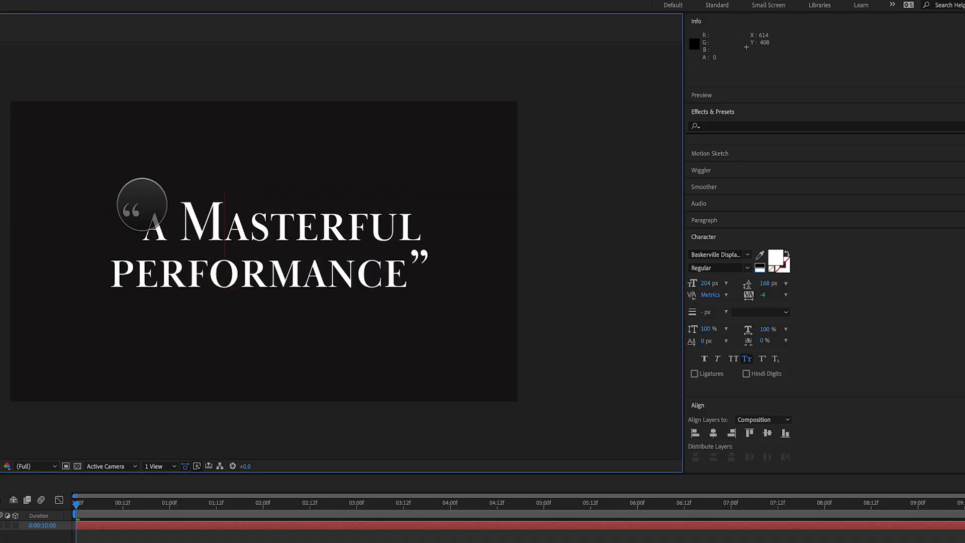
double_click(146, 229)
type("A")
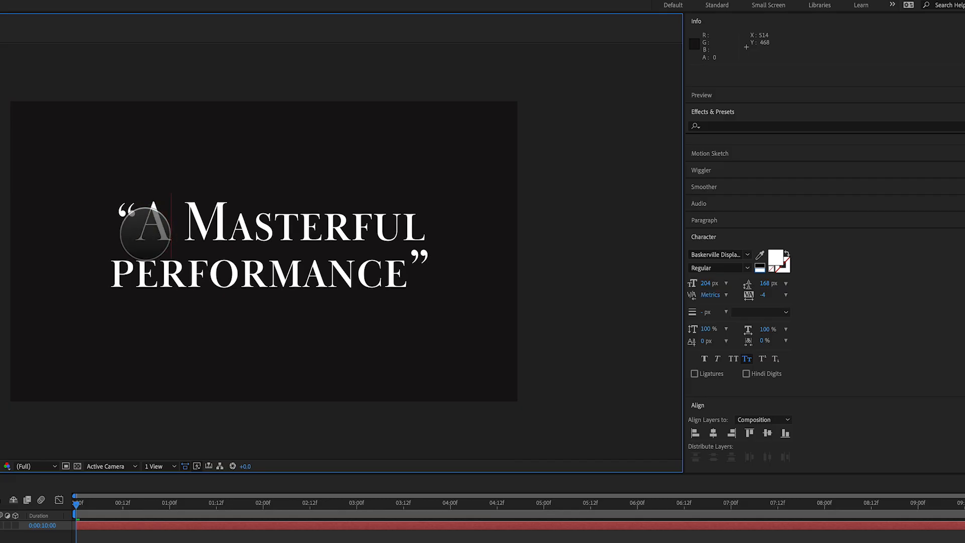
left_click_drag(125, 274, 116, 272)
type("P")
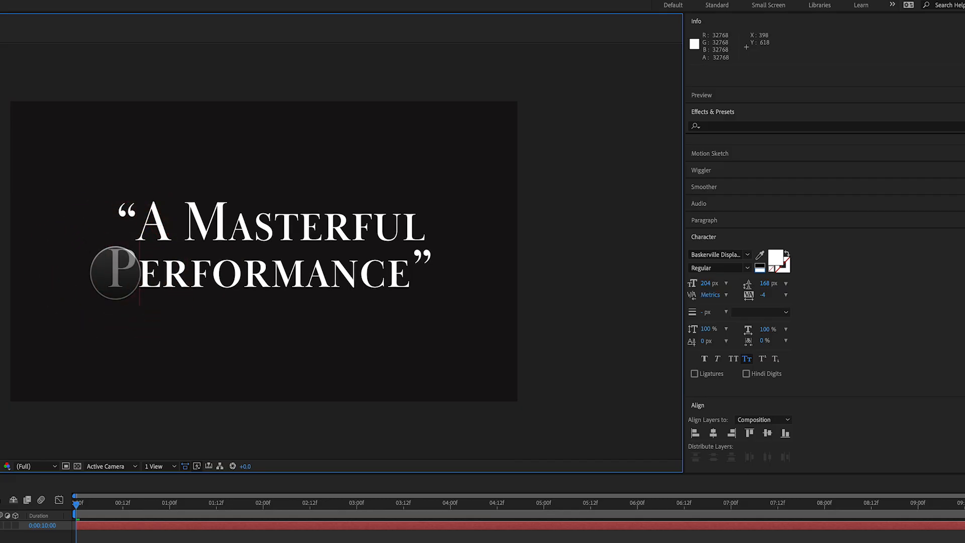
key("Escape")
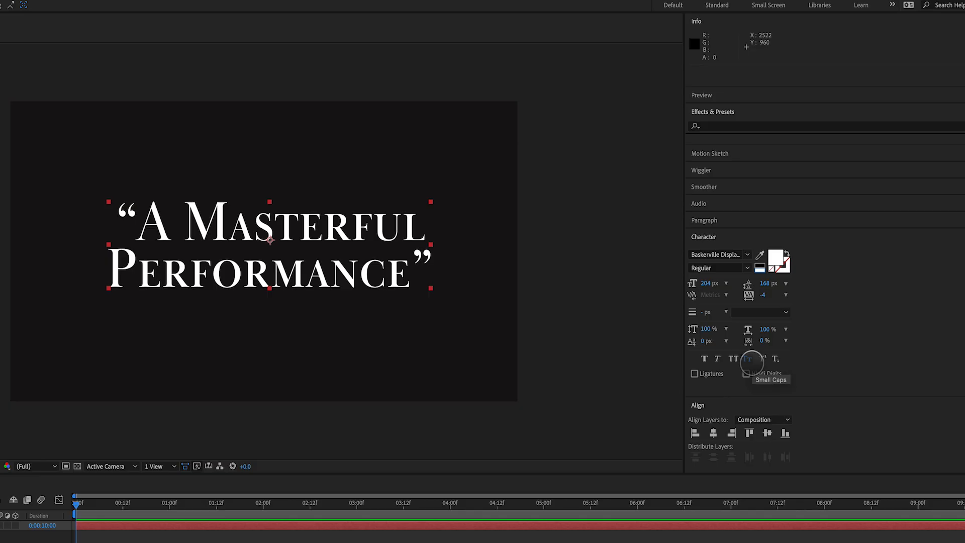
left_click(748, 359)
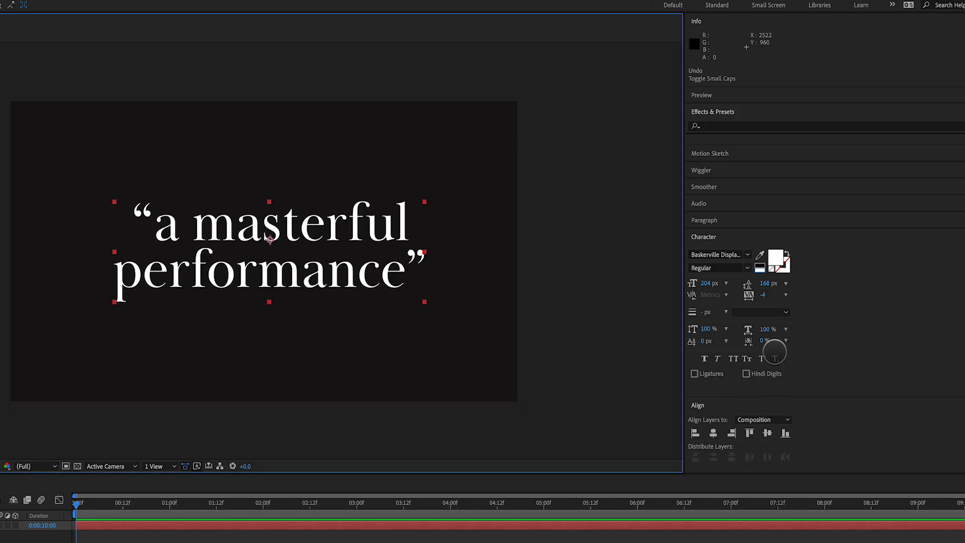